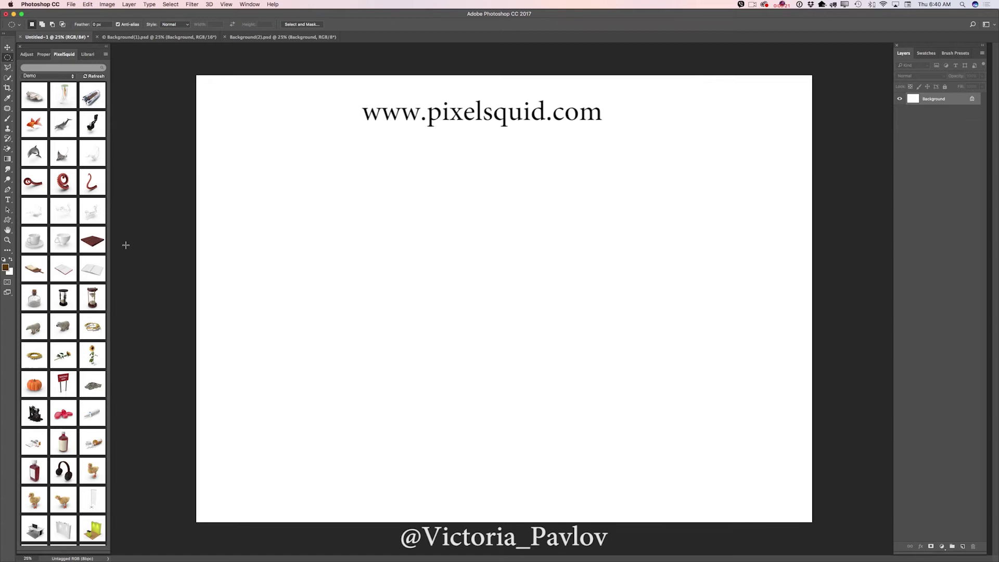
Add the empty coffee cup with saucer from the PixelSquid library and spin it so its handle points right
mouse_move(36, 249)
click(35, 244)
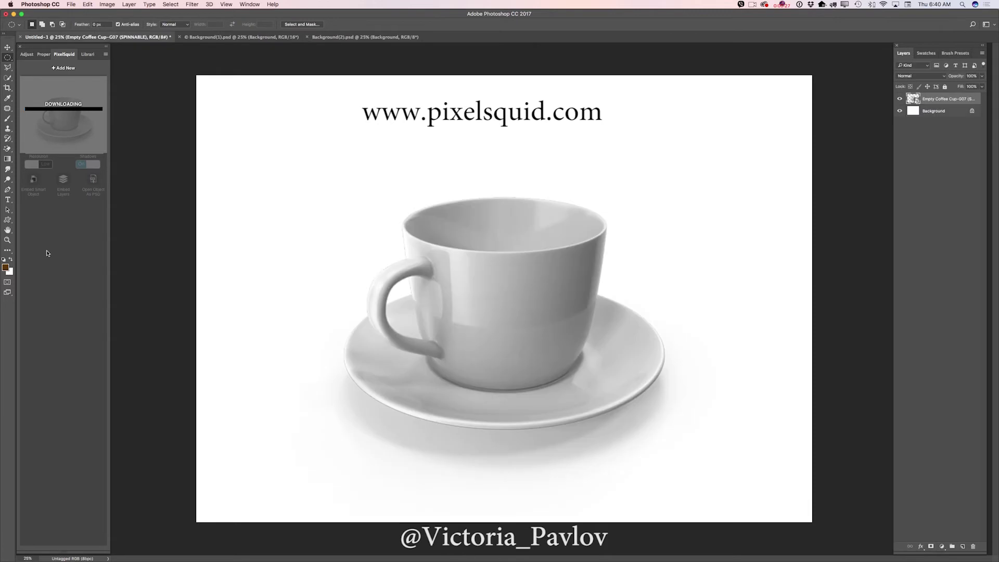
drag(74, 128, 67, 123)
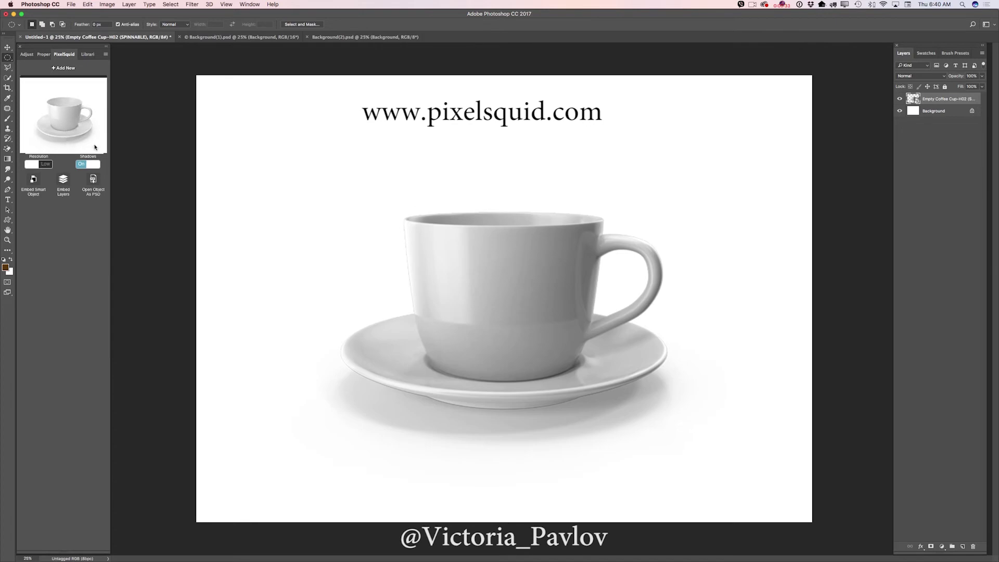
Embed the cup as a high-resolution smart object and move it down to the lower part of the canvas
click(43, 165)
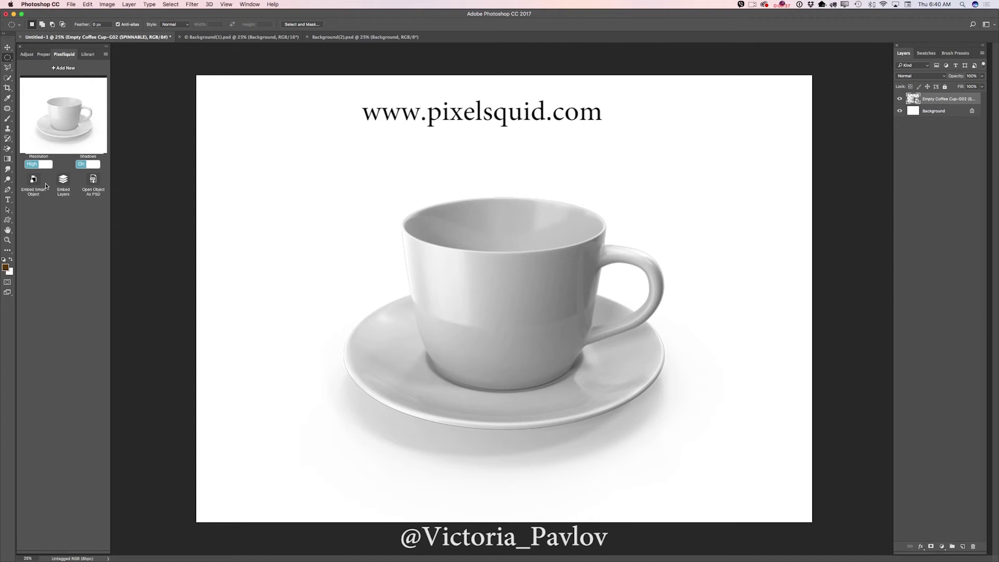
click(34, 180)
click(7, 47)
drag(452, 295, 446, 359)
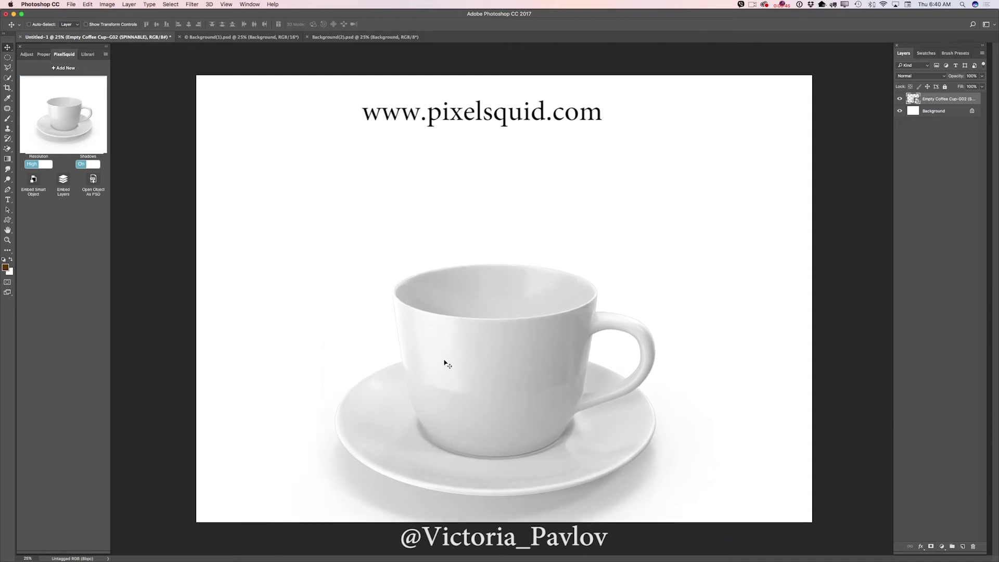
View the seascapes in Background(1).psd and Background(2).psd and return to the cup document
click(213, 37)
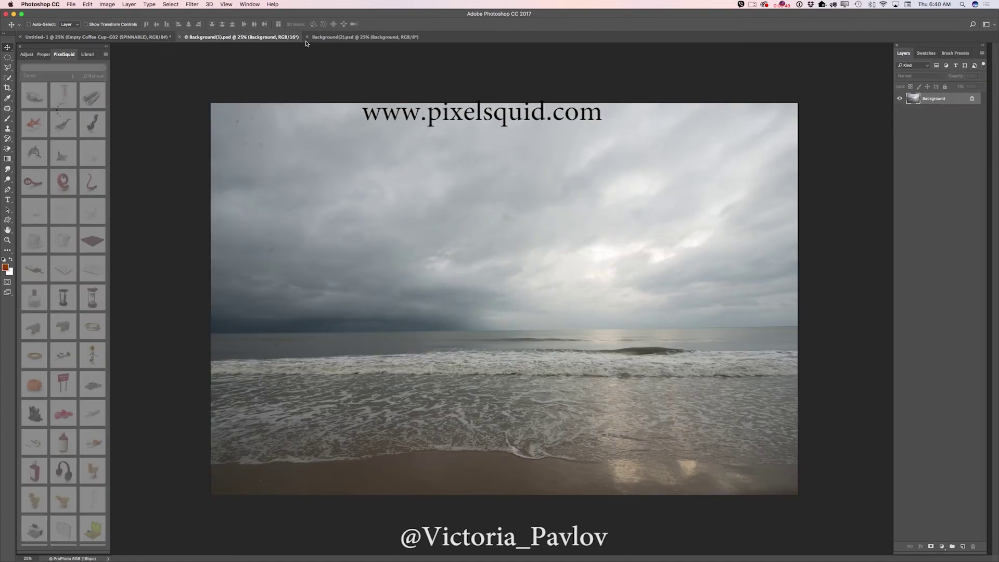
click(350, 39)
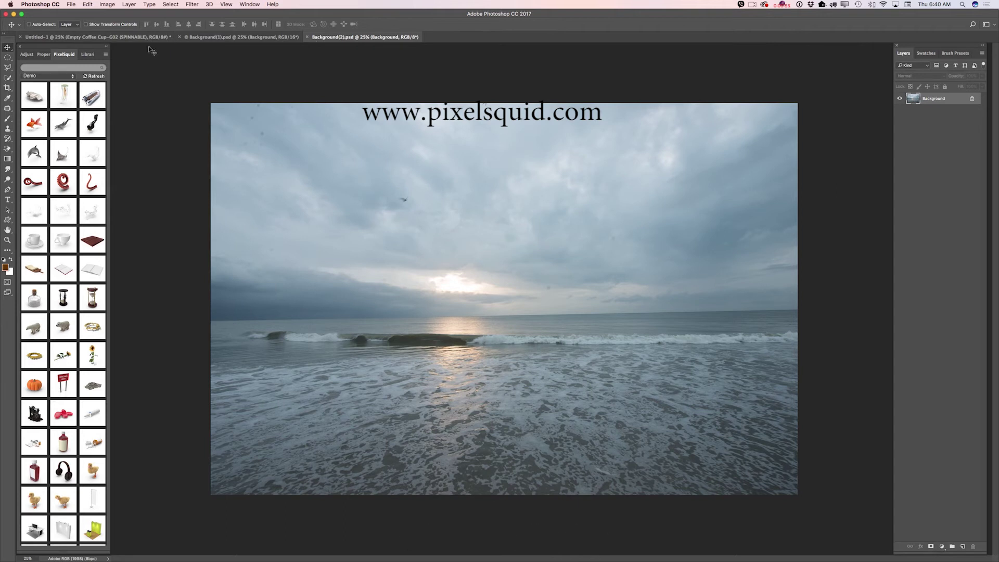
click(132, 38)
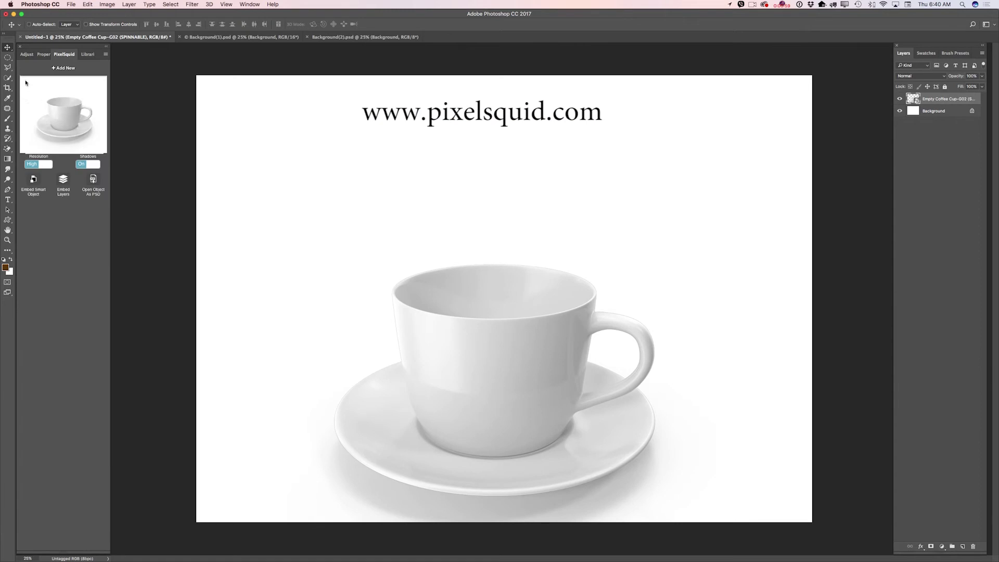
Draw a thin elliptical selection across the full width of the cup's opening
click(8, 61)
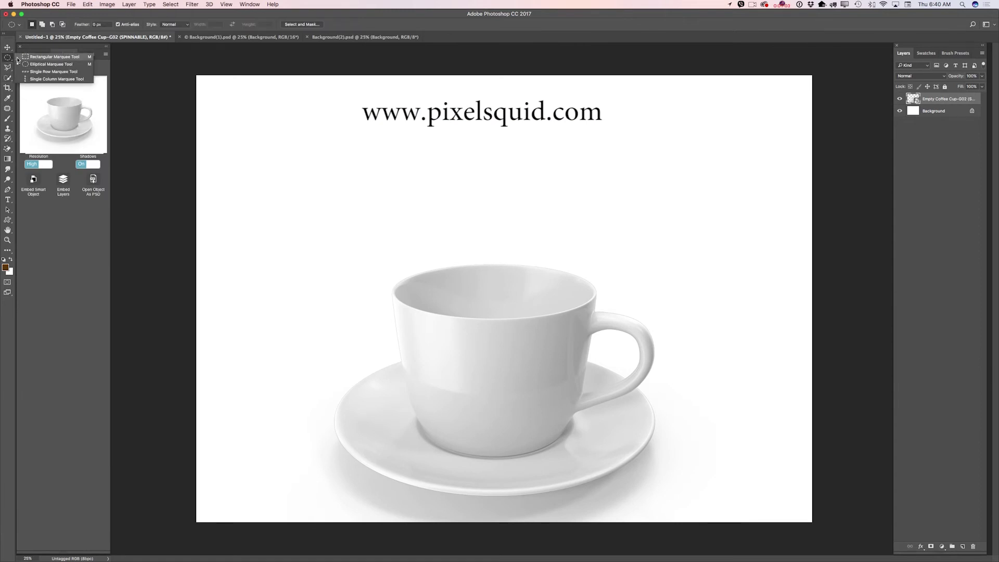
click(51, 64)
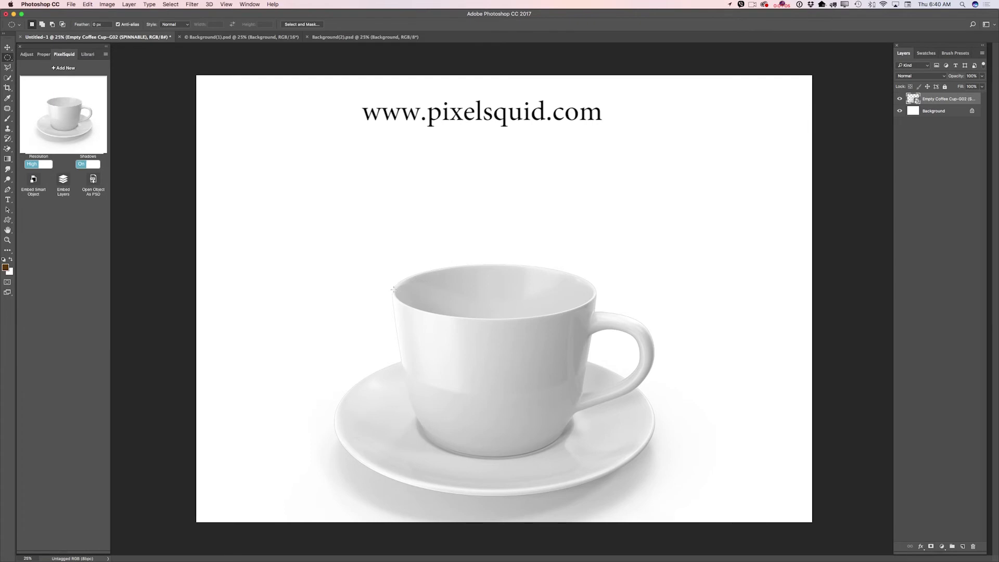
drag(393, 288, 590, 308)
Transform the elliptical selection to about 101% width and 237% height so it fits the cup's inner rim
click(192, 5)
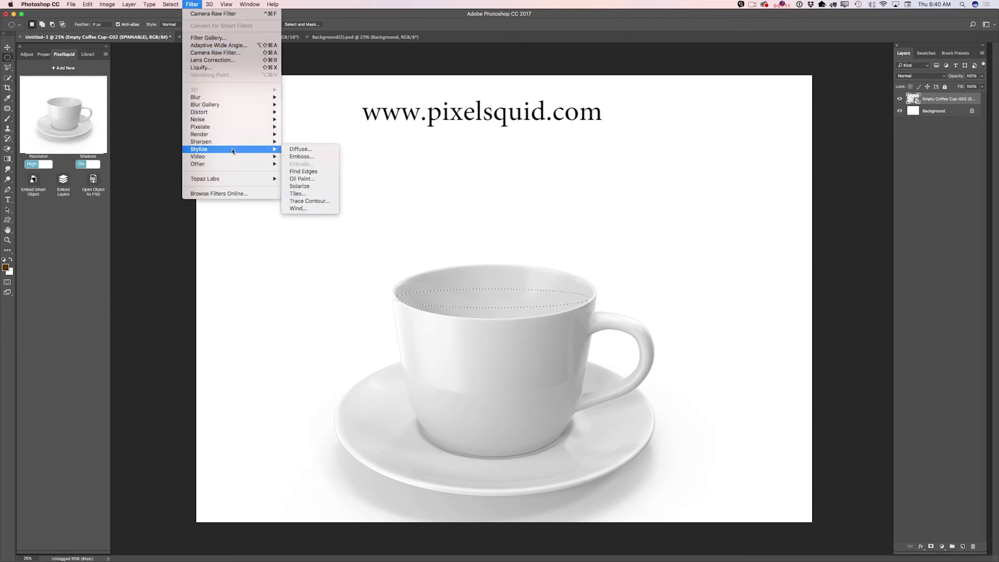
mouse_move(171, 5)
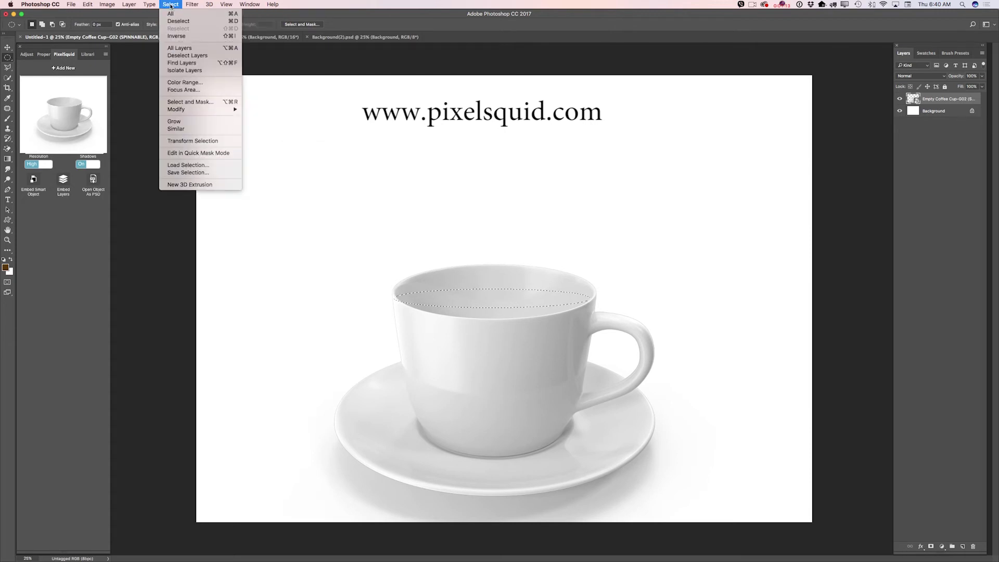
click(211, 146)
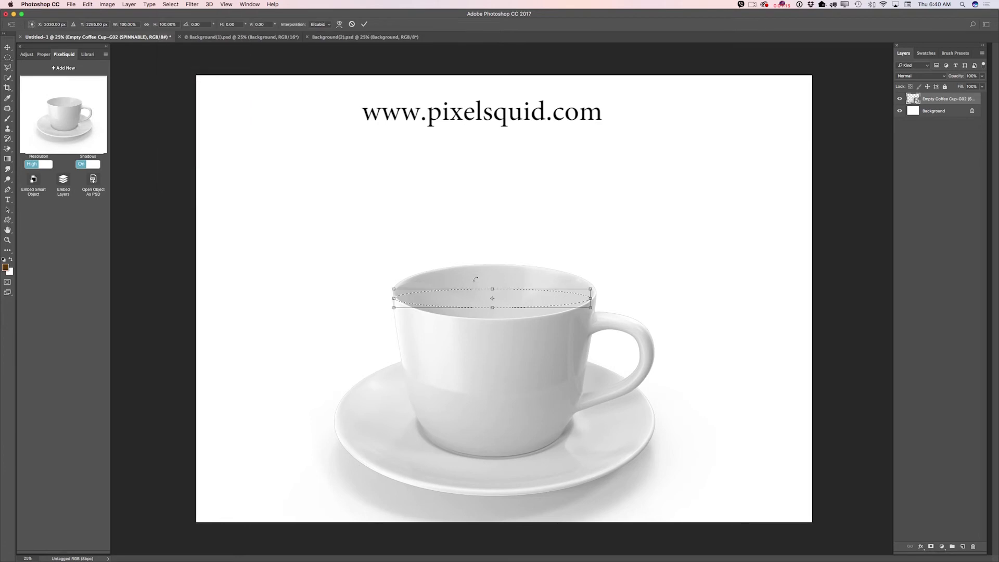
drag(493, 286, 495, 275)
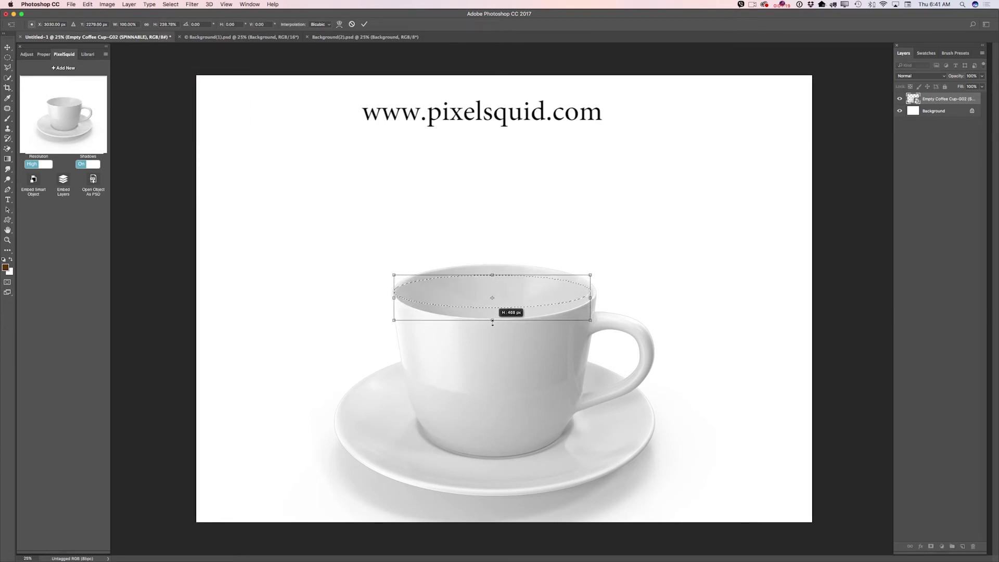
drag(492, 324, 499, 288)
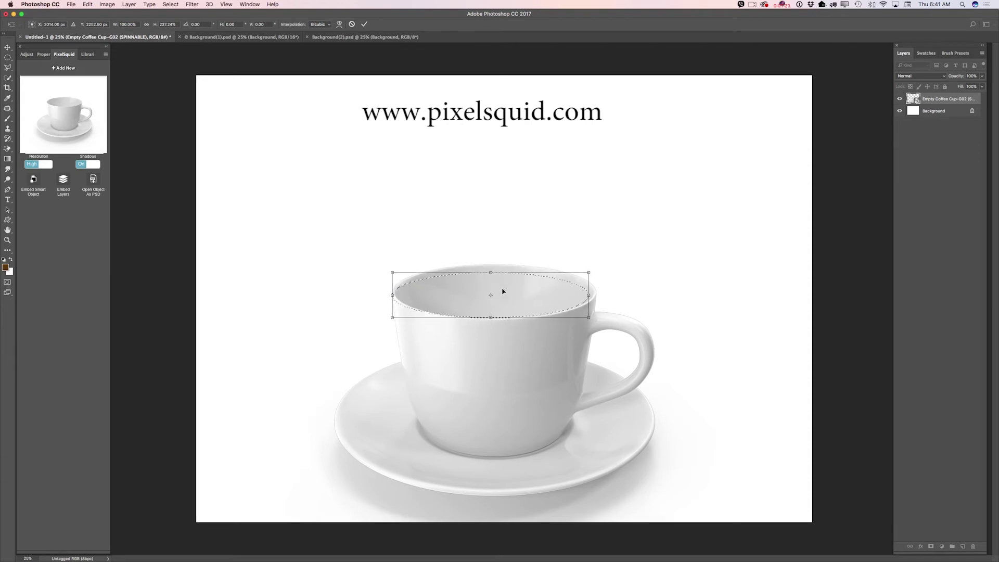
drag(590, 295, 595, 293)
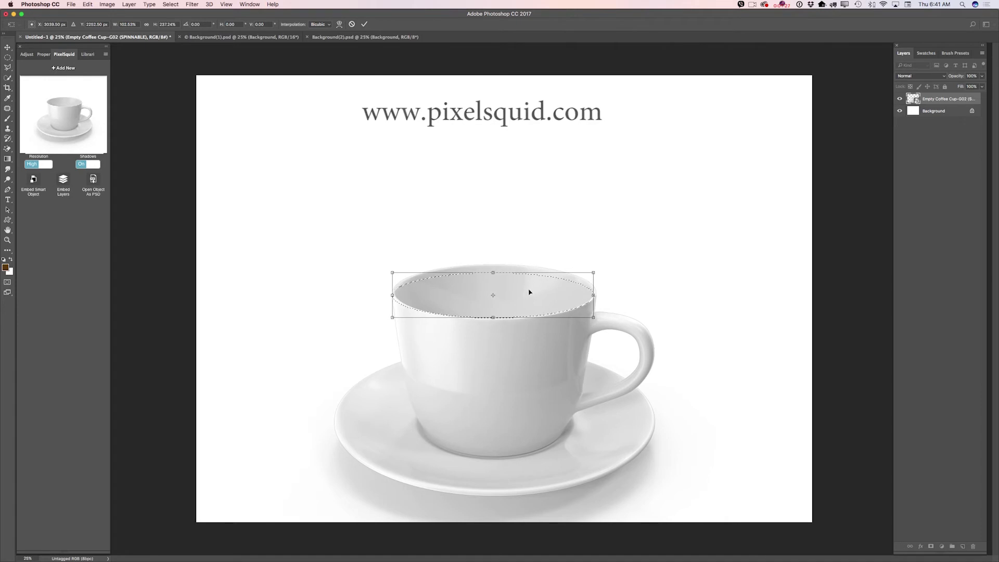
drag(393, 294, 395, 294)
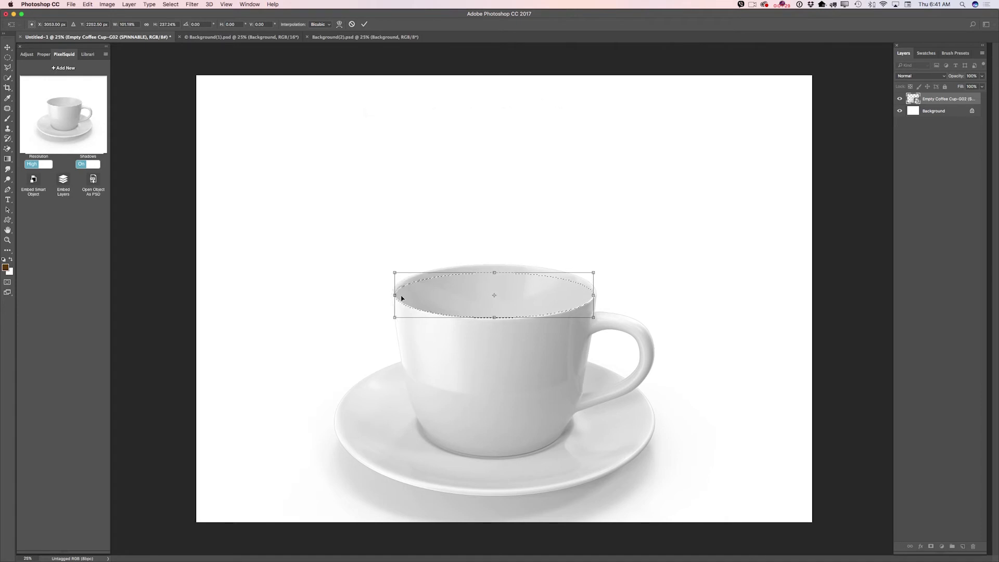
click(364, 24)
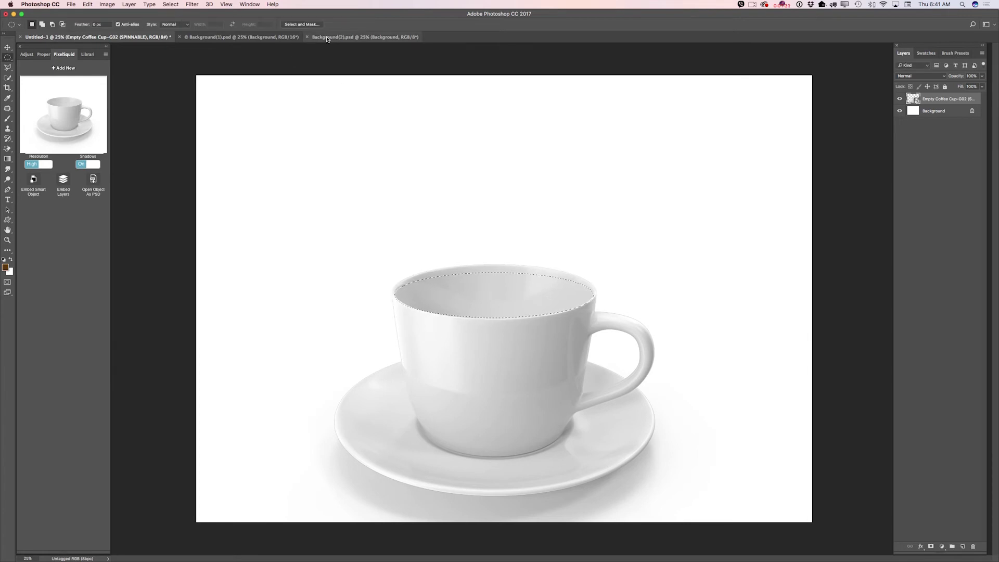
Copy a rectangular area of foamy water to the right of the sun's reflection in Background(2).psd
click(255, 39)
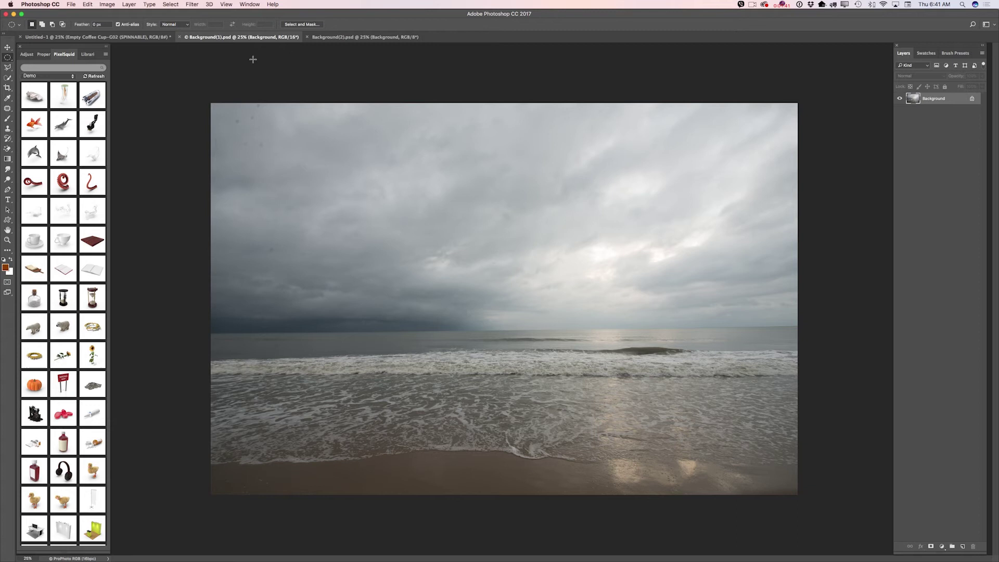
click(340, 40)
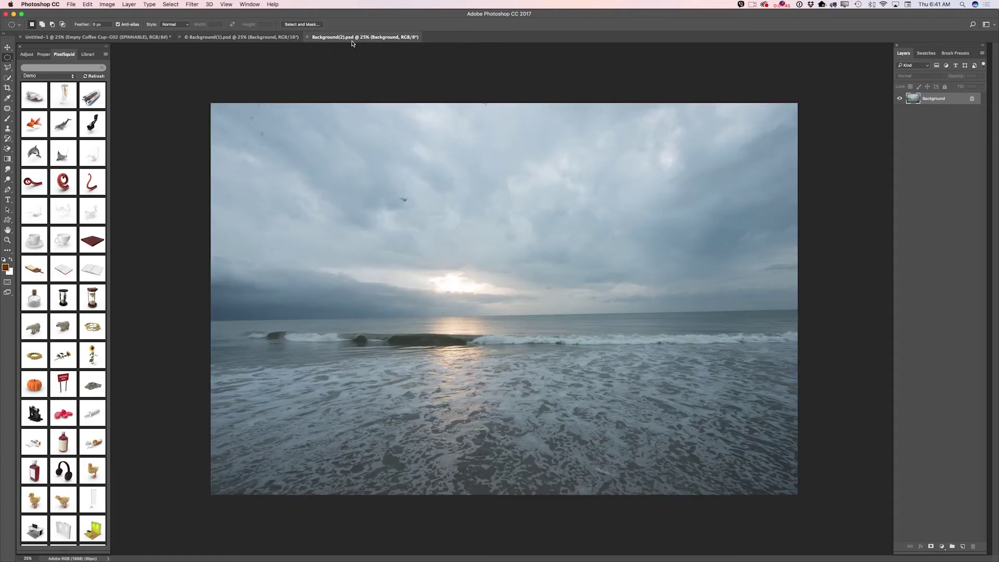
click(10, 60)
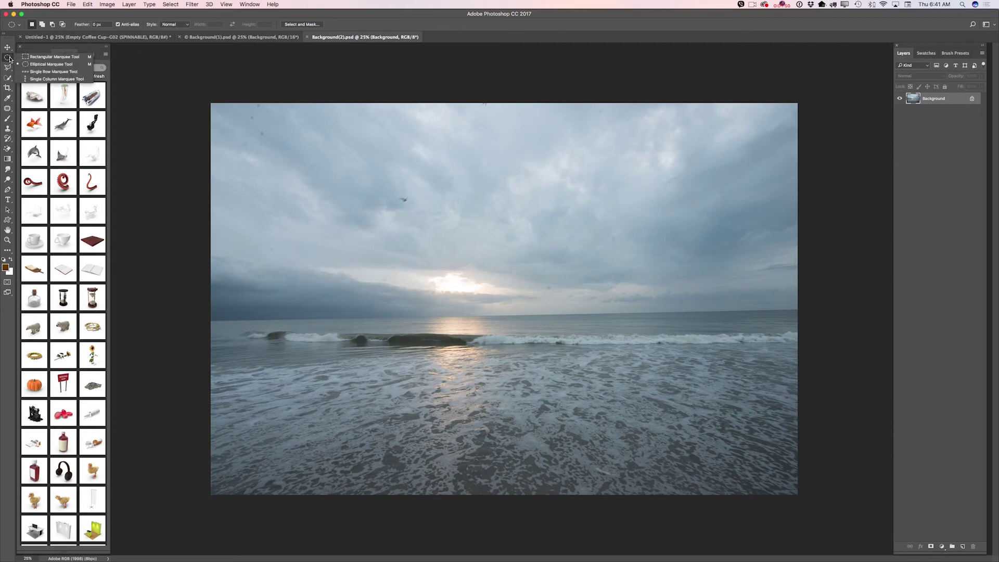
click(35, 57)
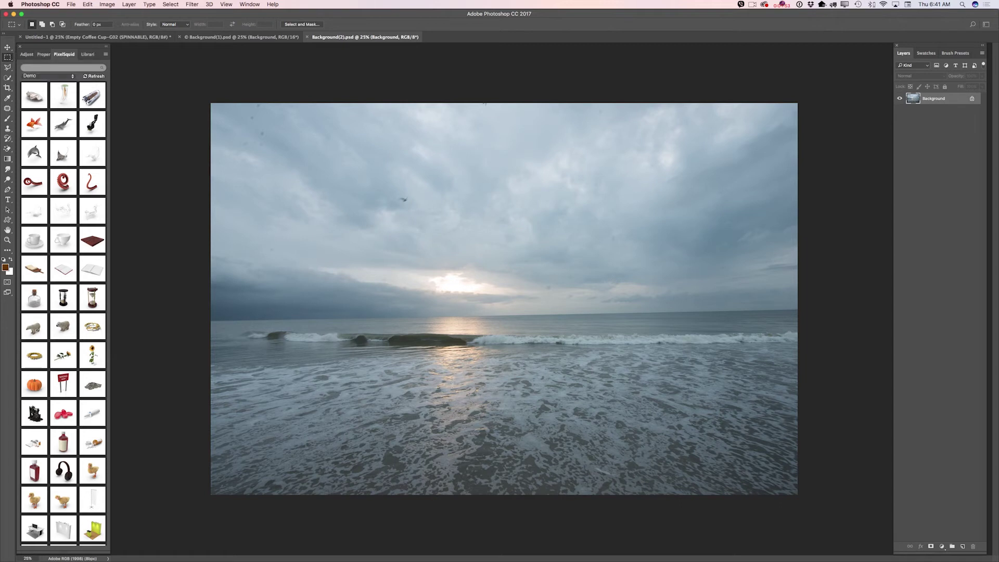
drag(508, 368, 722, 452)
drag(497, 335, 767, 444)
drag(506, 328, 781, 457)
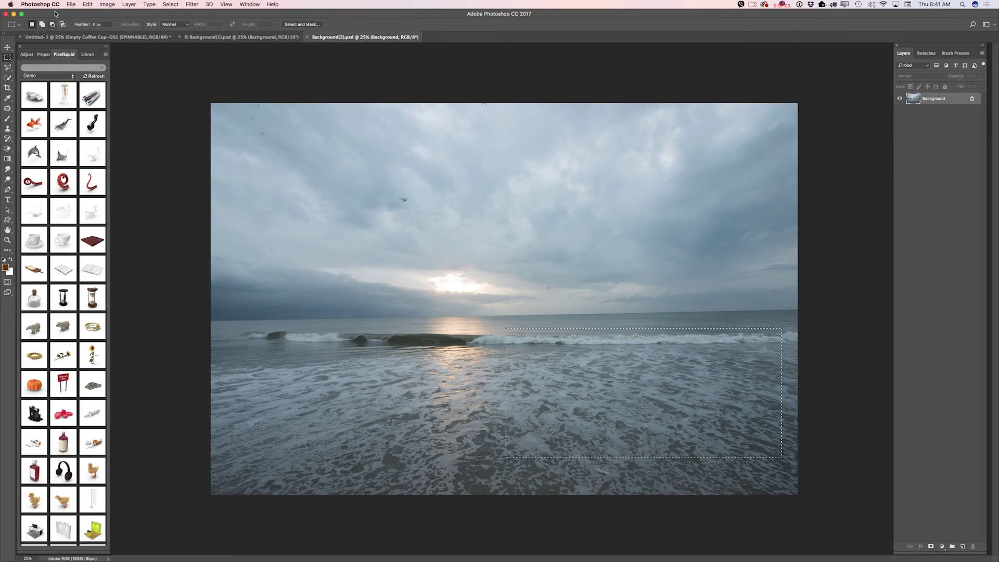
click(88, 4)
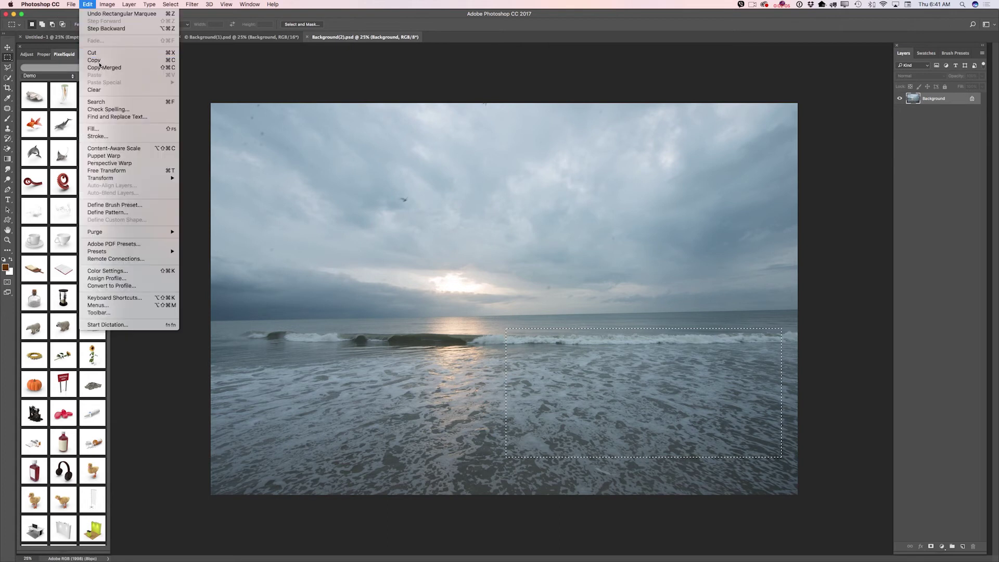
click(98, 60)
Paste the copied water into the elliptical selection in the cup document
click(87, 37)
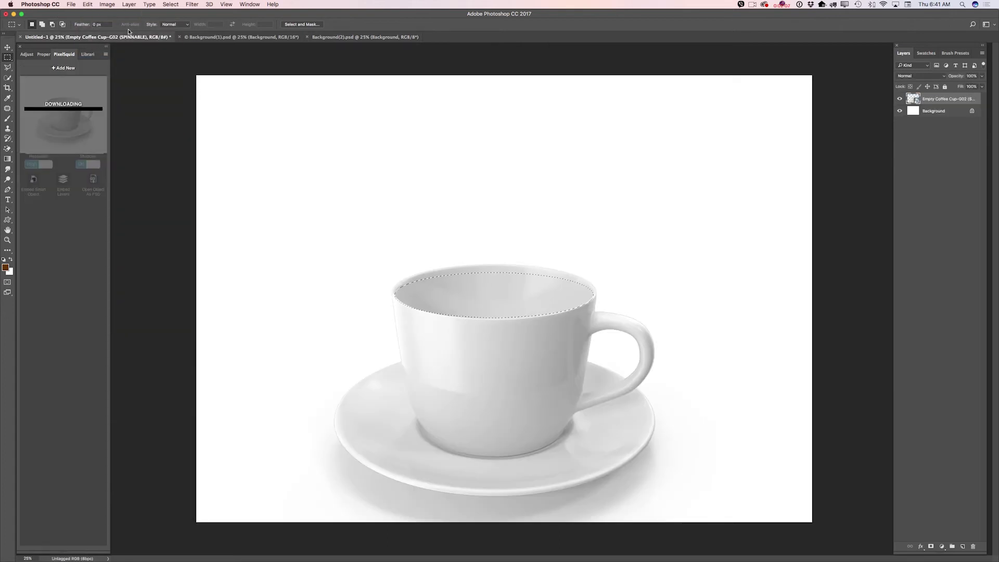
click(88, 4)
mouse_move(156, 82)
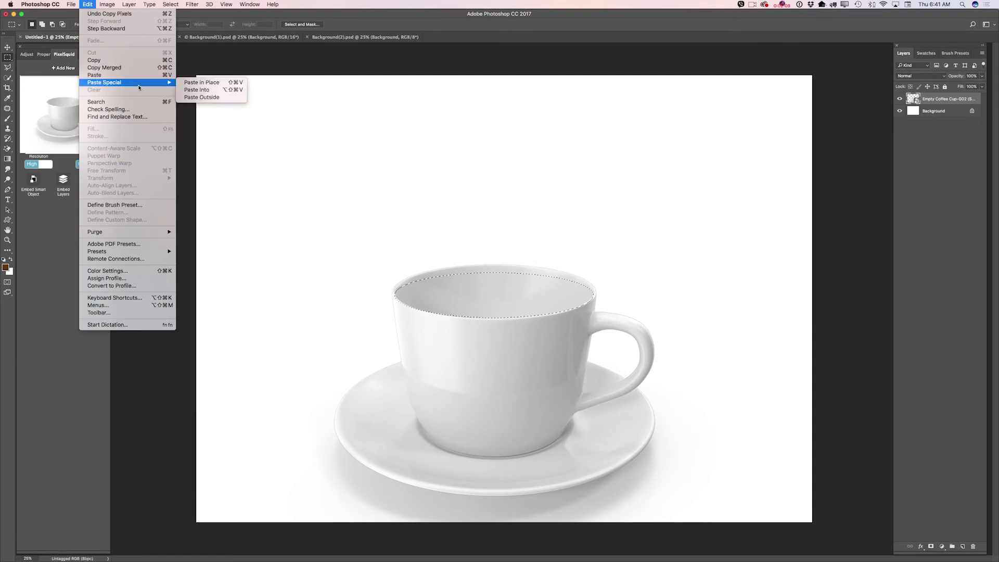
click(202, 91)
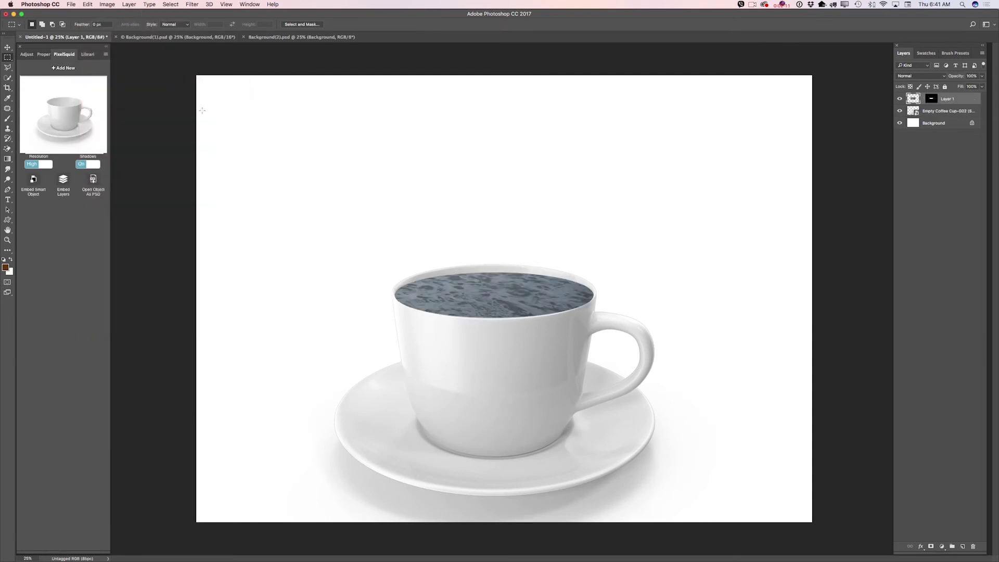
Scale the pasted water down to about 74% width and 40% height so it just covers the cup's opening
click(87, 4)
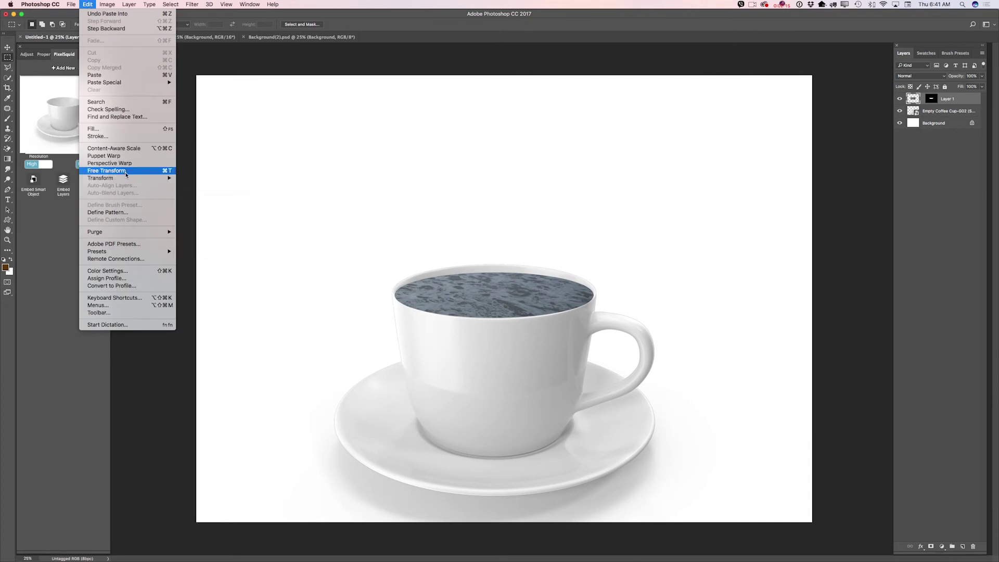
click(107, 170)
drag(358, 232, 391, 269)
drag(635, 364, 596, 328)
drag(493, 327, 493, 320)
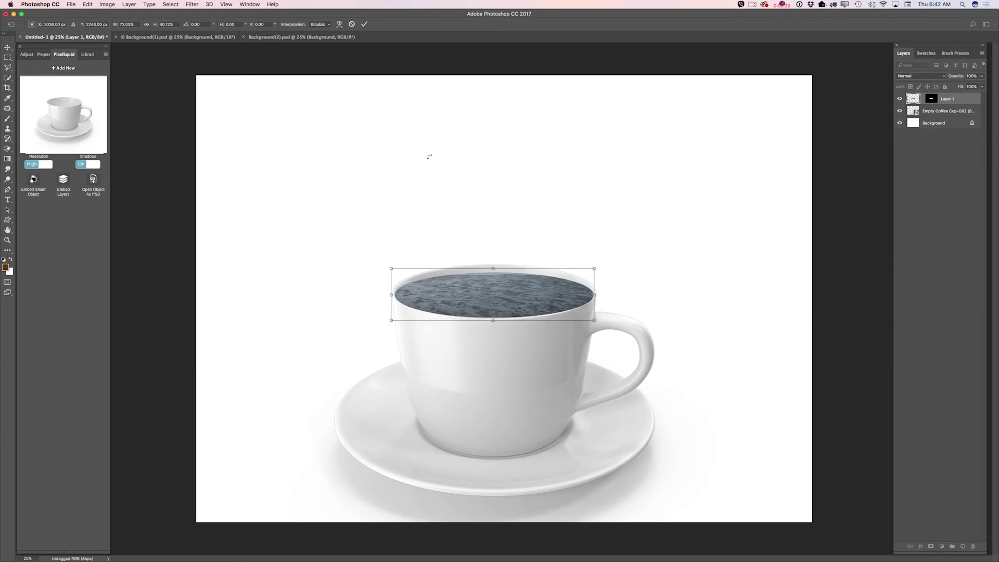
click(365, 24)
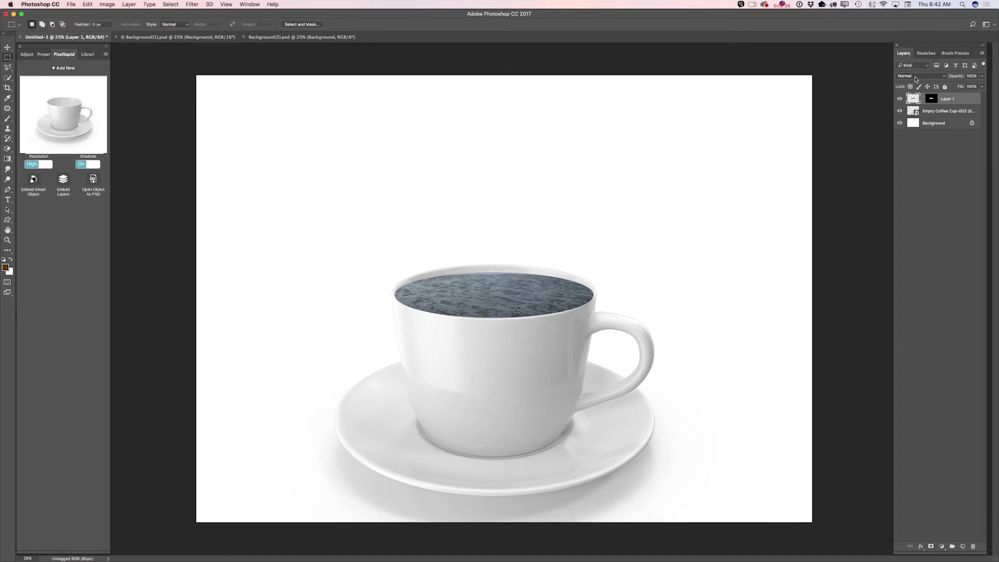
Try the Overlay blend mode on the water layer, and set it to Soft Light instead
click(920, 80)
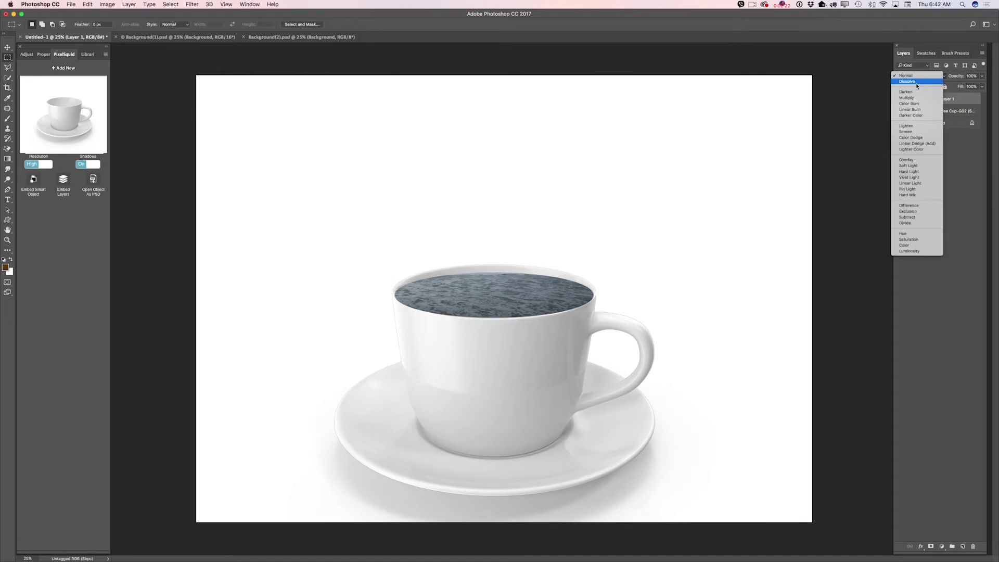
click(913, 161)
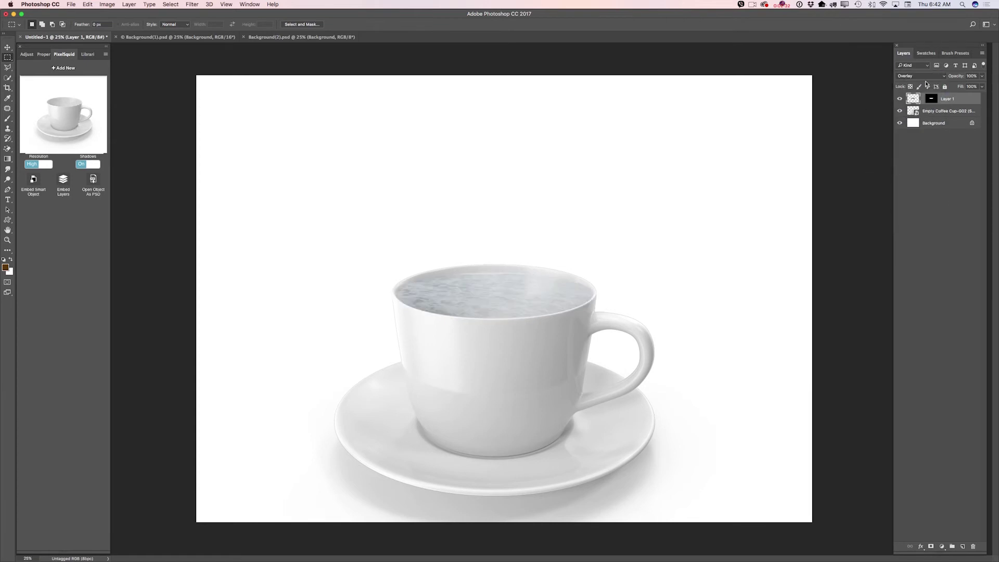
click(926, 77)
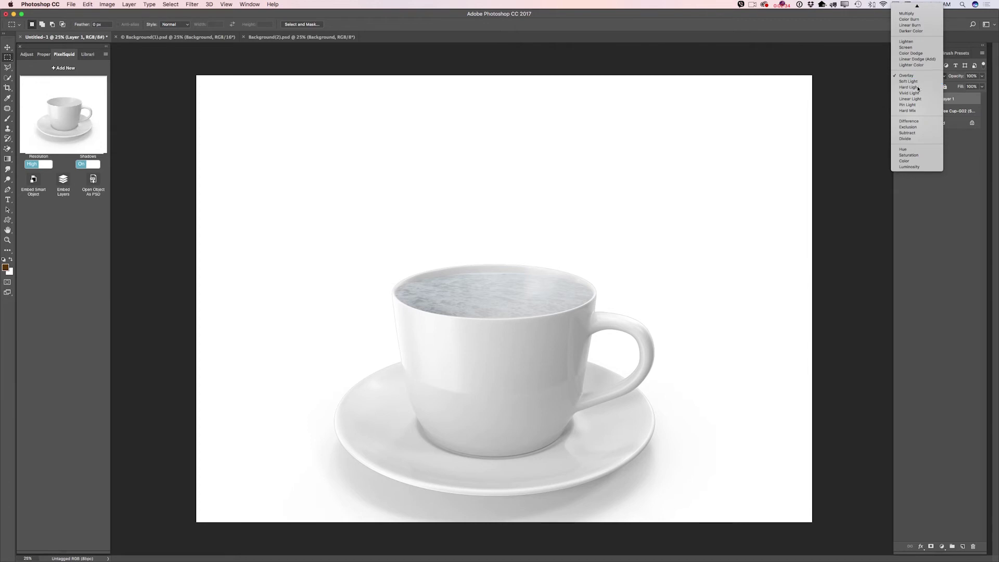
click(919, 82)
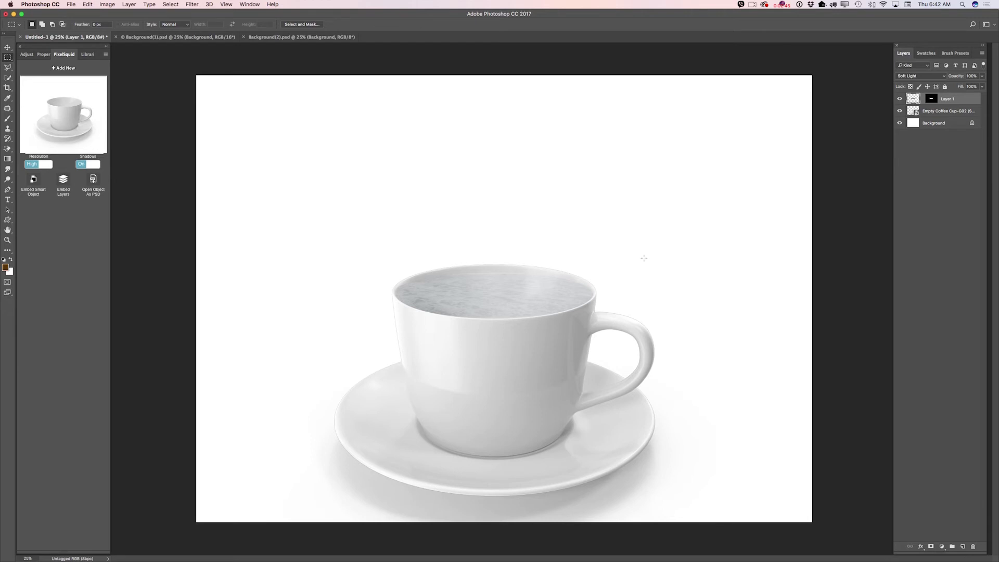
Add the scuba diver object from the PixelSquid library to the cup composition
click(62, 69)
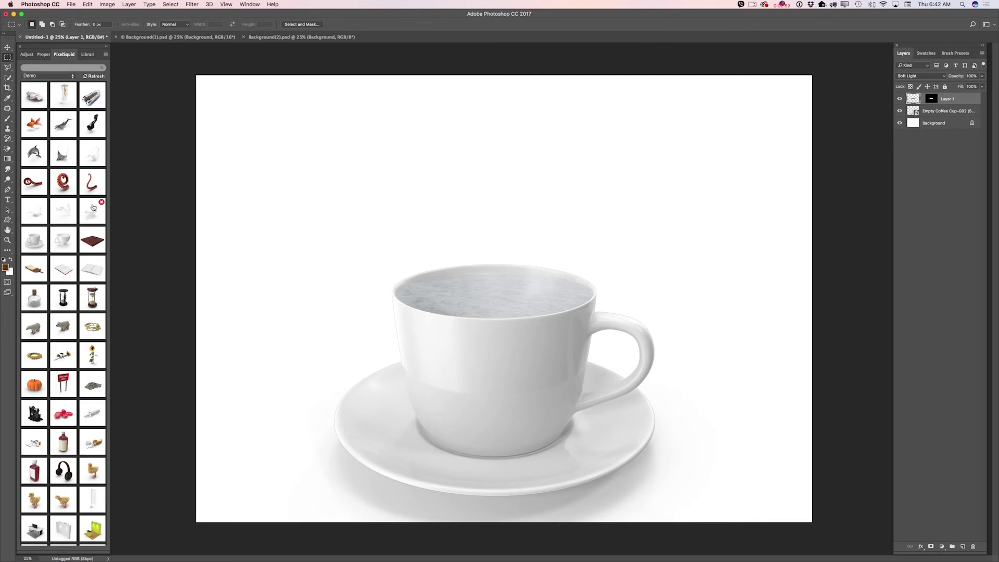
click(91, 128)
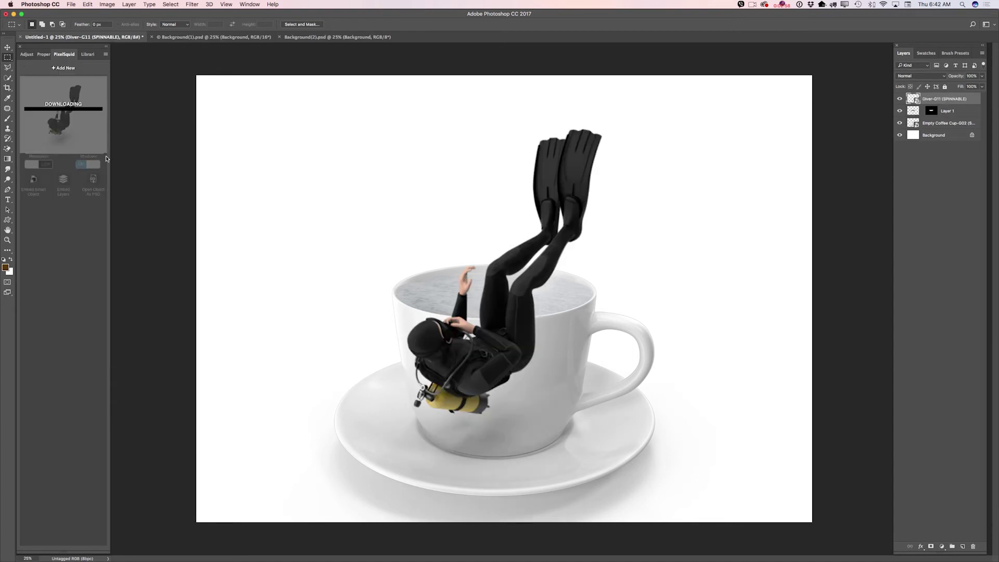
Spin the diver to the H12 view, scale it to about 513% width and 578% height, and position it over the cup's opening
drag(59, 127, 53, 123)
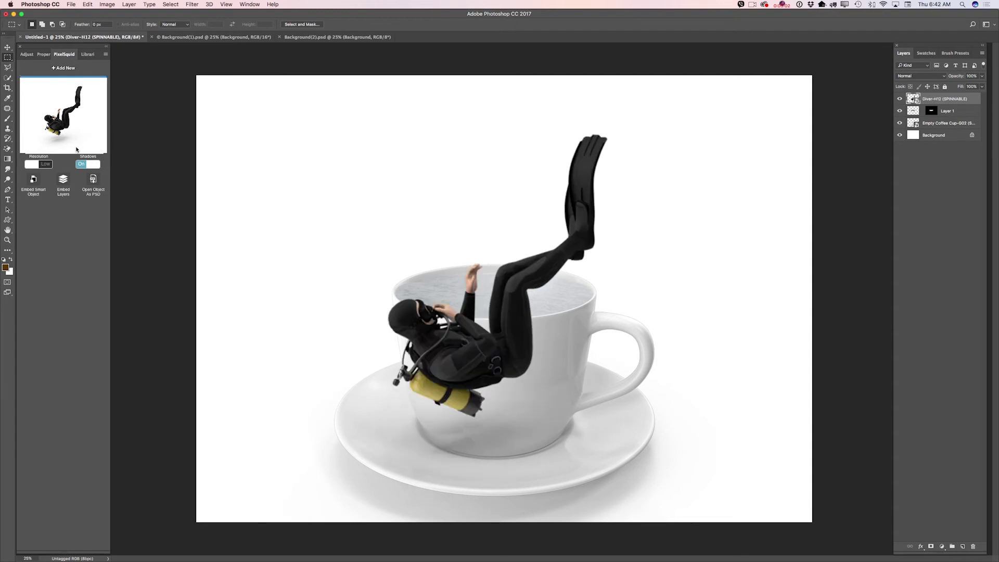
click(86, 4)
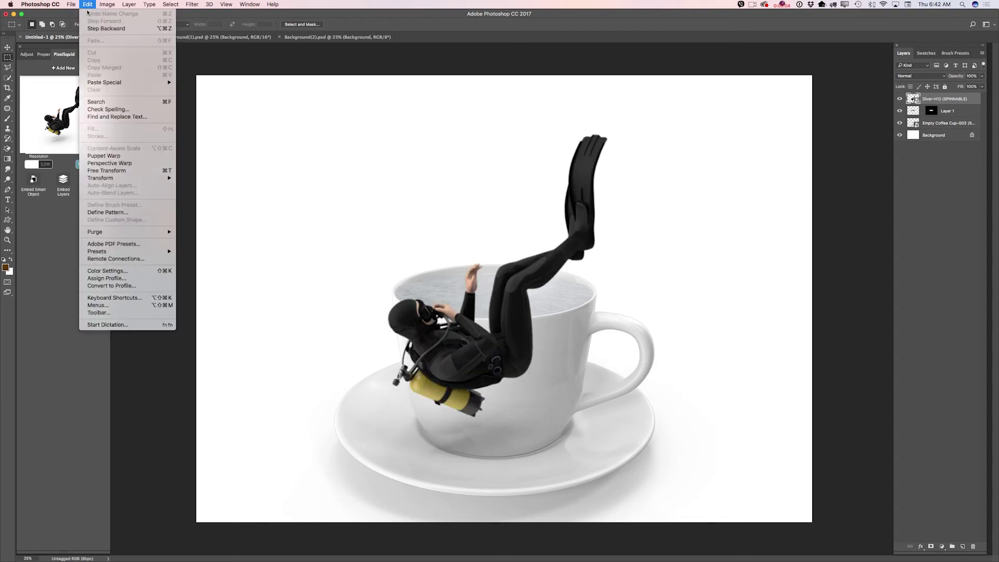
click(164, 170)
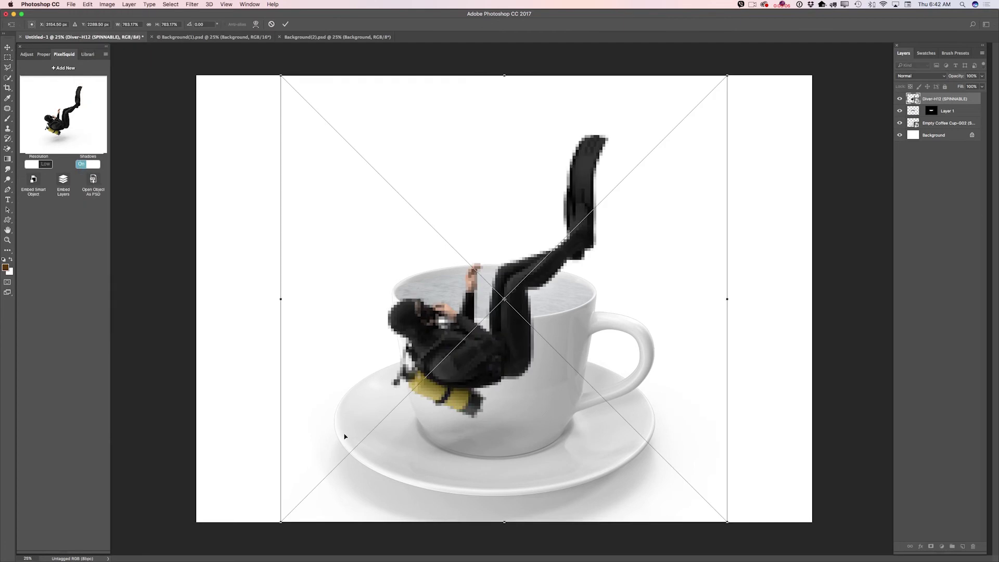
drag(283, 520, 423, 413)
drag(562, 283, 515, 284)
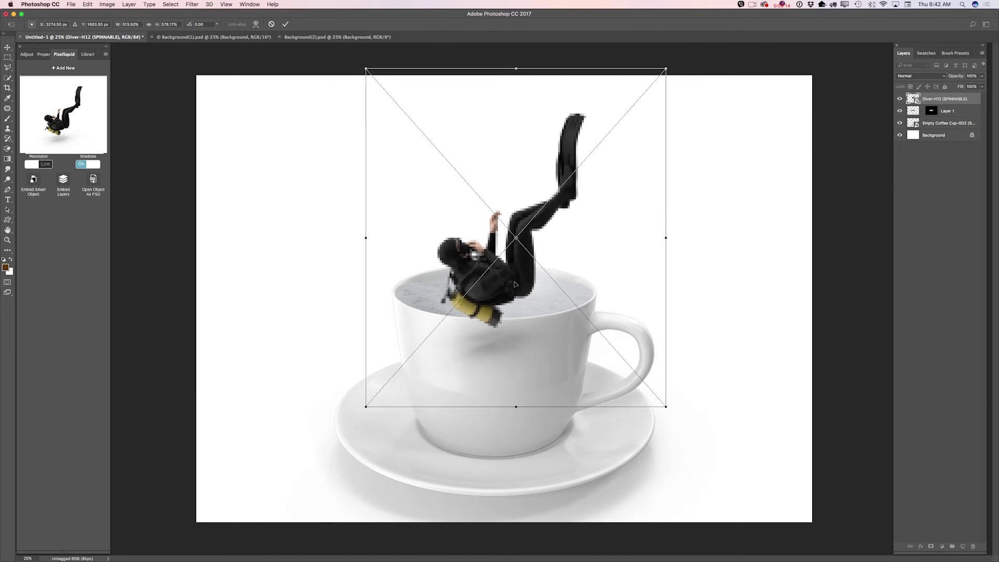
click(286, 24)
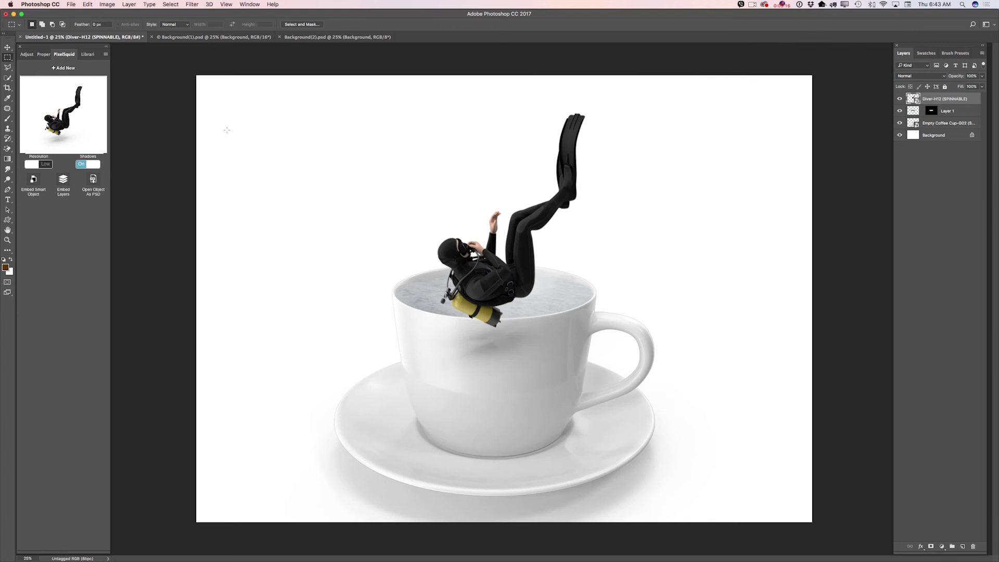
Set the diver object to high resolution and spin it to the J12 view
click(45, 165)
click(63, 181)
drag(49, 122, 50, 119)
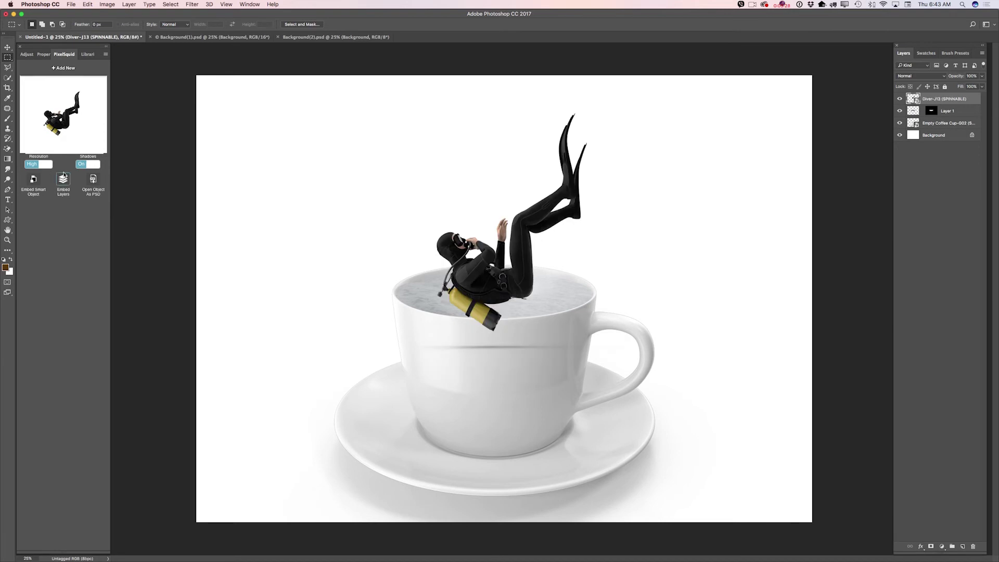
drag(54, 130, 70, 129)
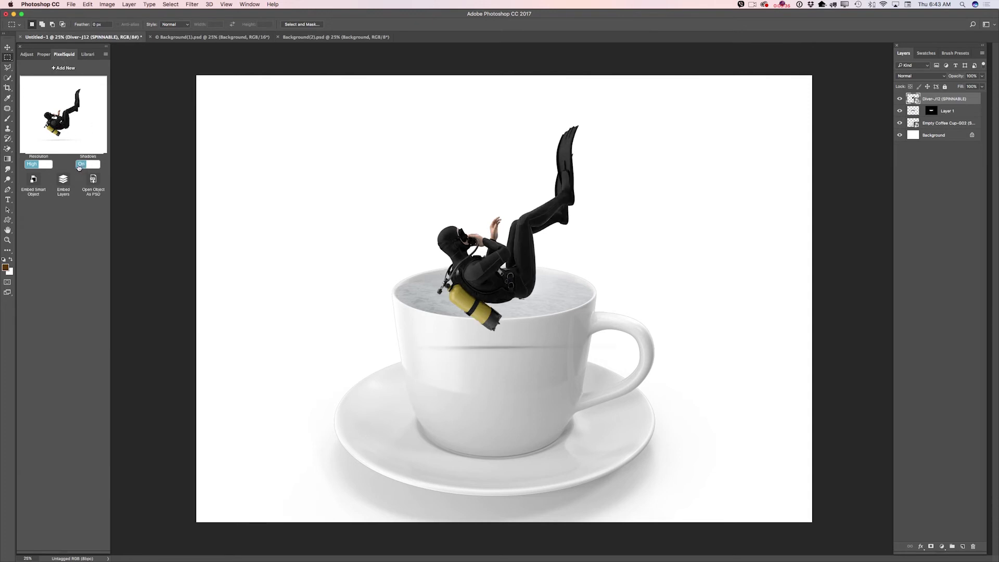
Turn off the diver's shadow and nudge the diver slightly left above the water
click(81, 164)
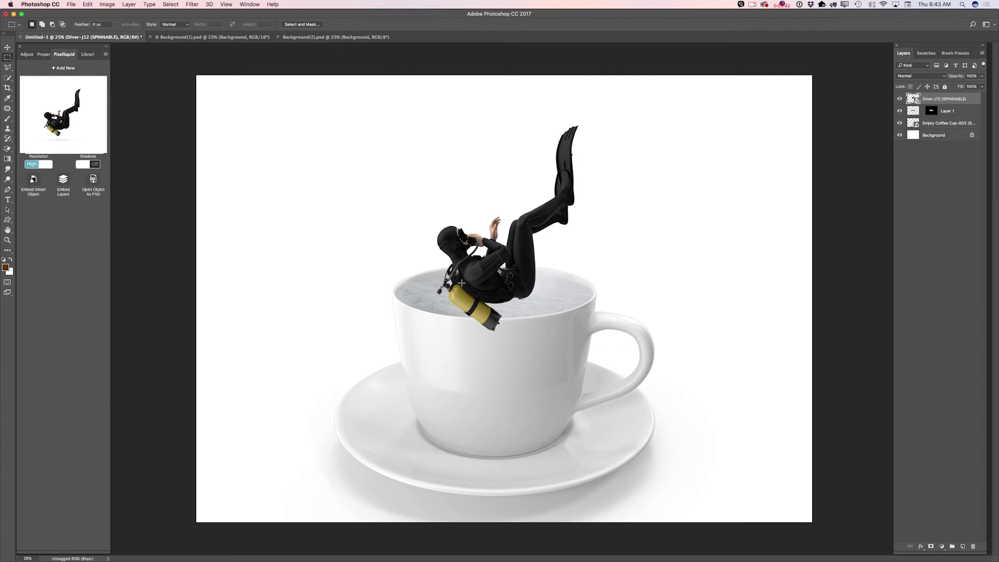
click(7, 47)
mouse_move(497, 286)
mouse_down()
mouse_move(488, 269)
mouse_move(495, 288)
mouse_up()
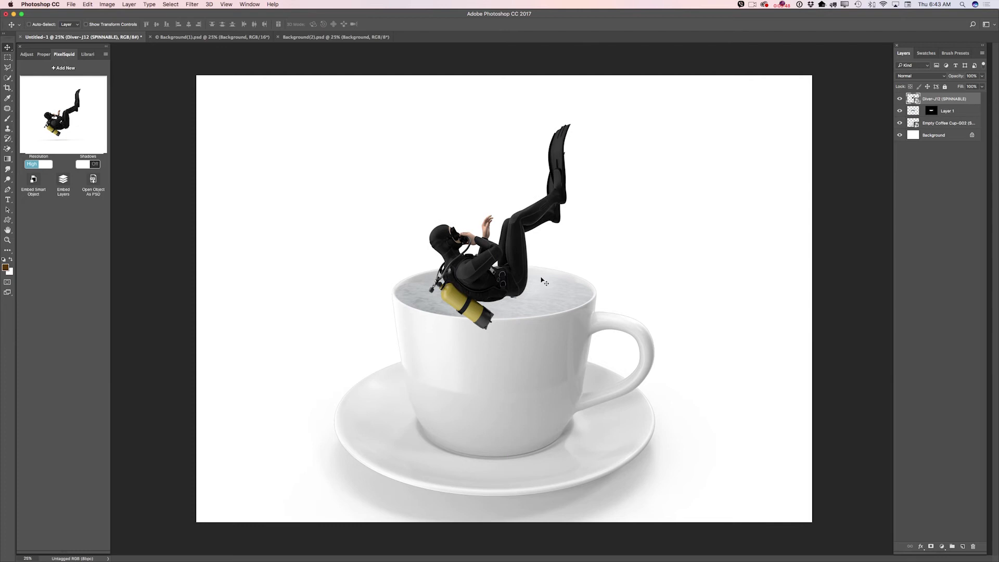
Add a layer mask to the diver and paint it black over the part of the yellow tank overlapping the cup's rim
click(931, 547)
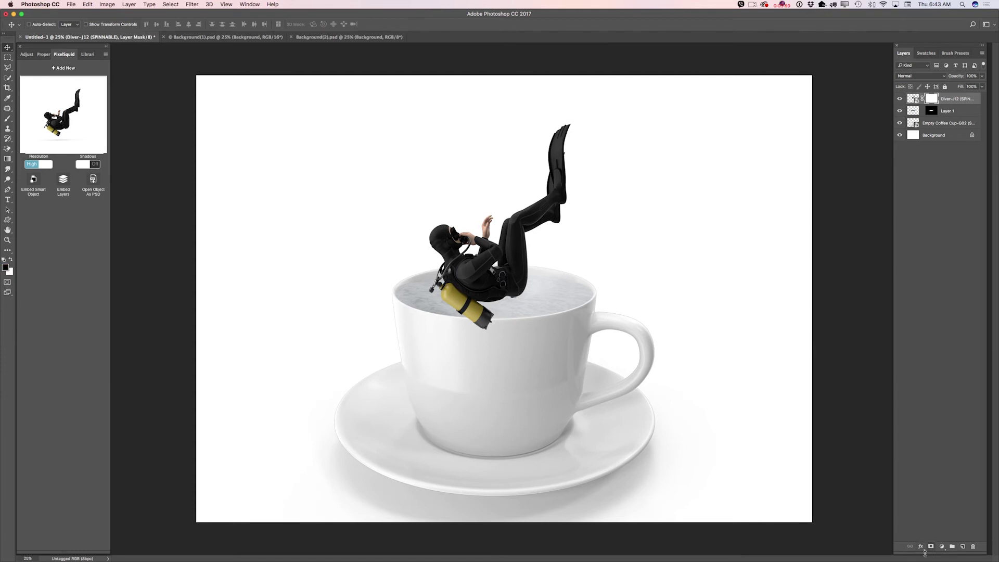
click(7, 119)
click(36, 119)
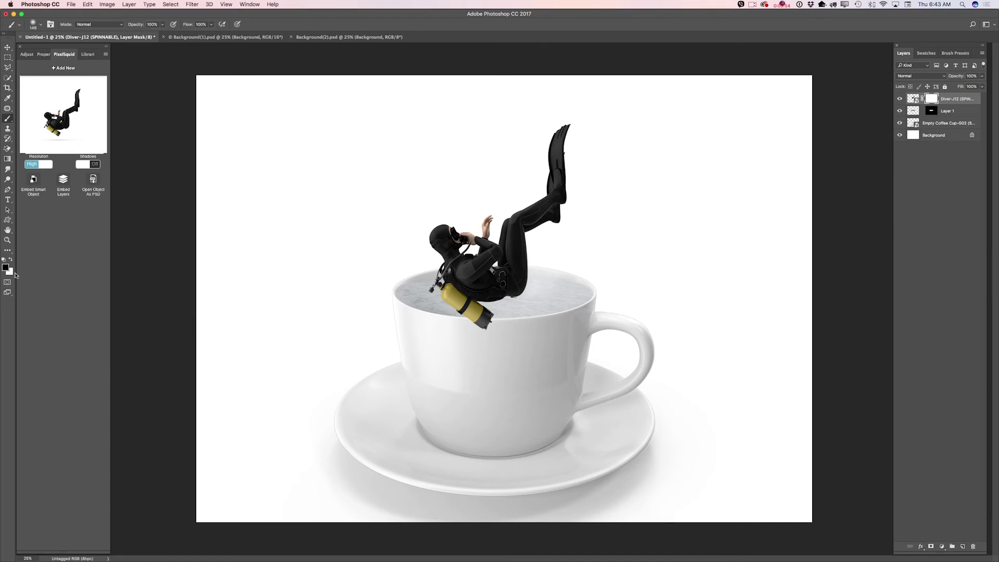
mouse_move(483, 324)
mouse_down()
mouse_move(489, 318)
mouse_move(452, 319)
mouse_move(489, 321)
mouse_move(467, 313)
mouse_move(487, 311)
mouse_move(457, 311)
mouse_up()
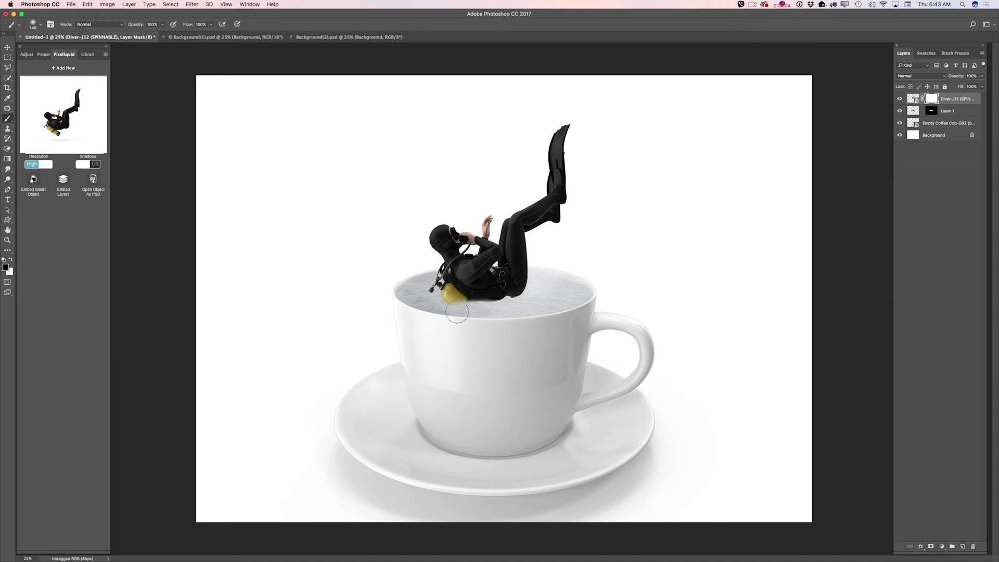
Reduce the brush size and mask out the remaining tank edge beneath the diver's back
right_click(596, 218)
click(647, 238)
click(499, 305)
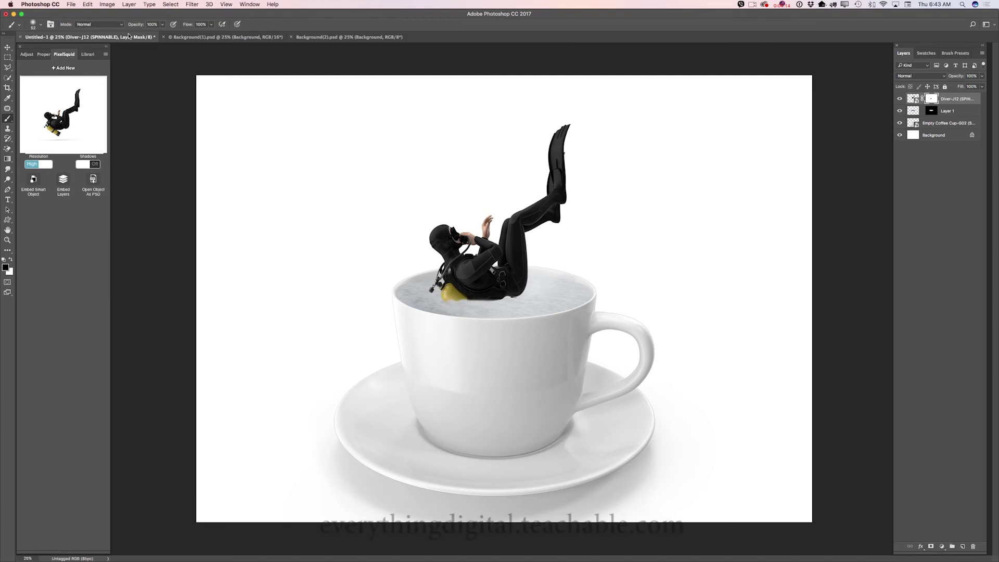
Lower the brush opacity to 23% and softly fade the lower edge of the yellow tank into the water
click(163, 25)
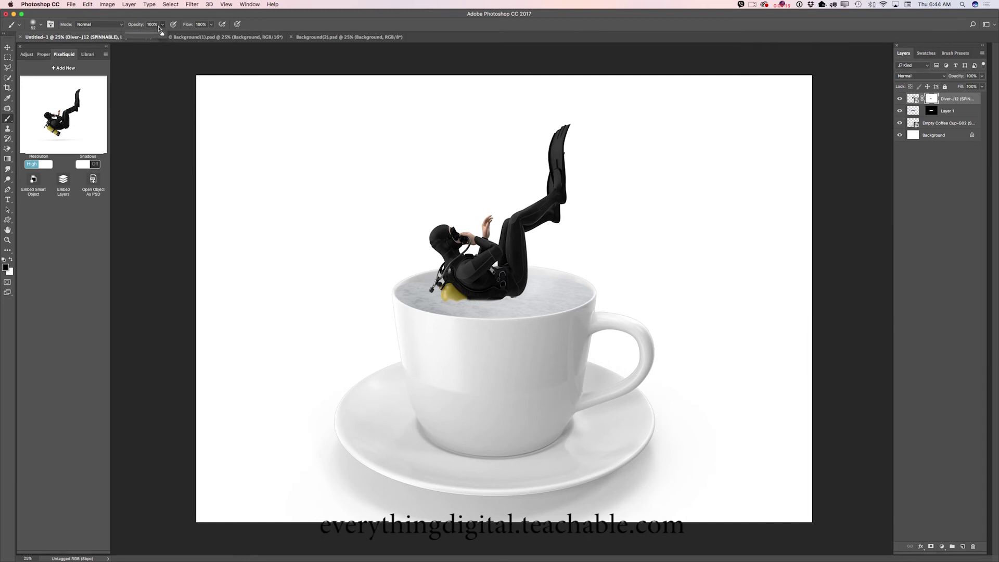
click(477, 301)
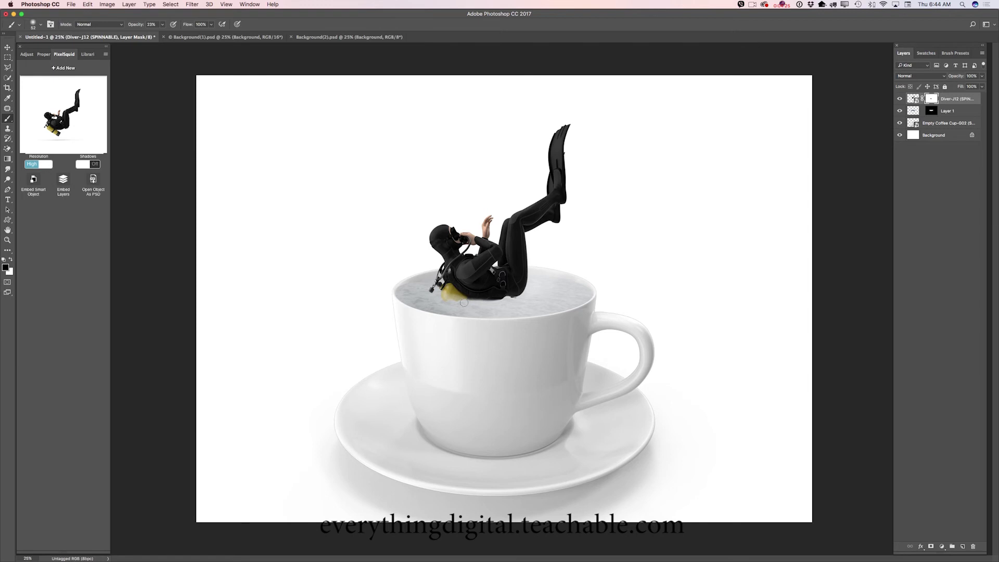
mouse_move(456, 310)
mouse_down()
mouse_move(494, 301)
mouse_move(469, 299)
mouse_up()
Refine the mask along the diver's lower back at the waterline with a smaller brush at 54% opacity
click(8, 240)
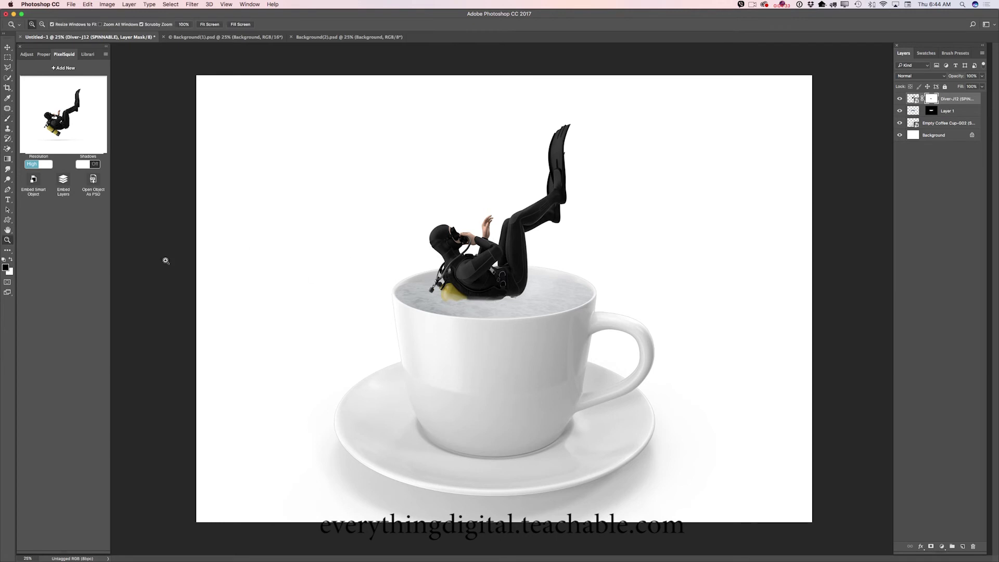
drag(504, 312, 525, 311)
click(7, 119)
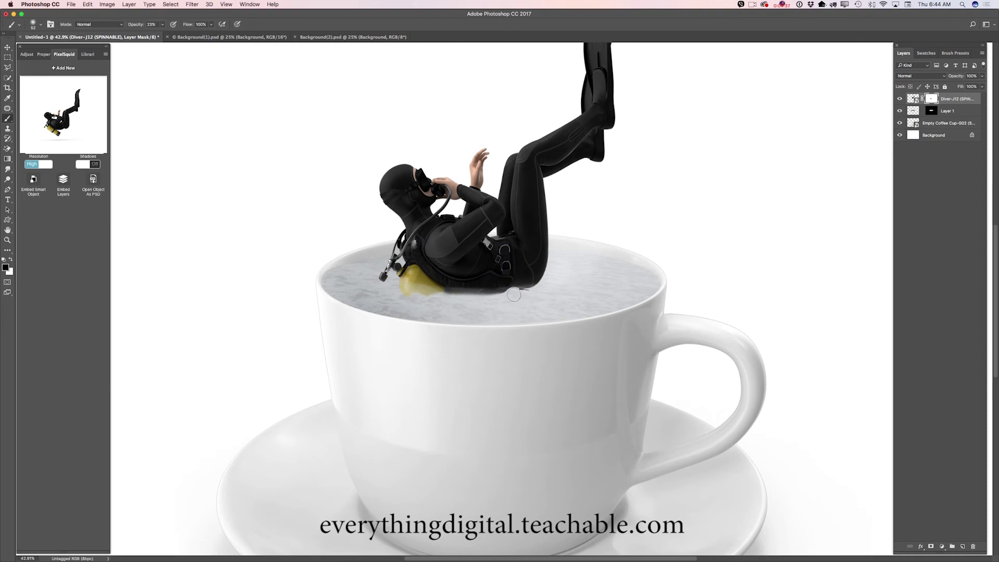
click(159, 24)
drag(162, 35, 173, 35)
right_click(622, 244)
drag(666, 262, 666, 264)
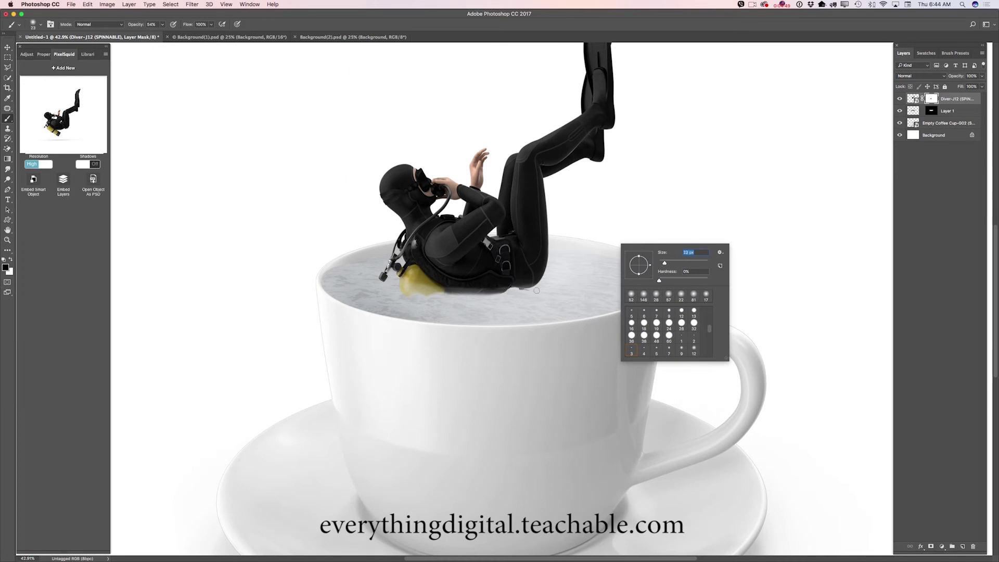
click(522, 291)
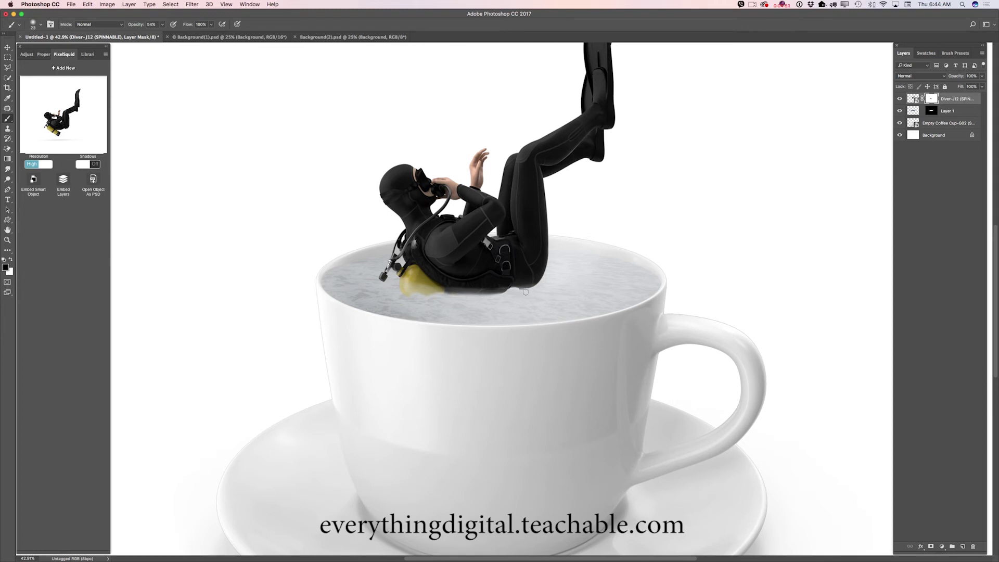
drag(499, 293, 500, 294)
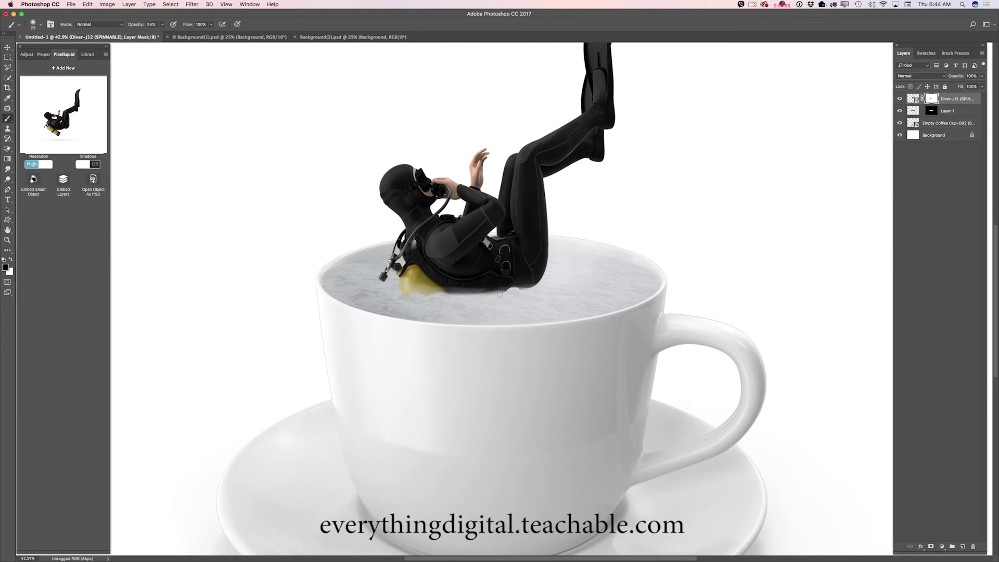
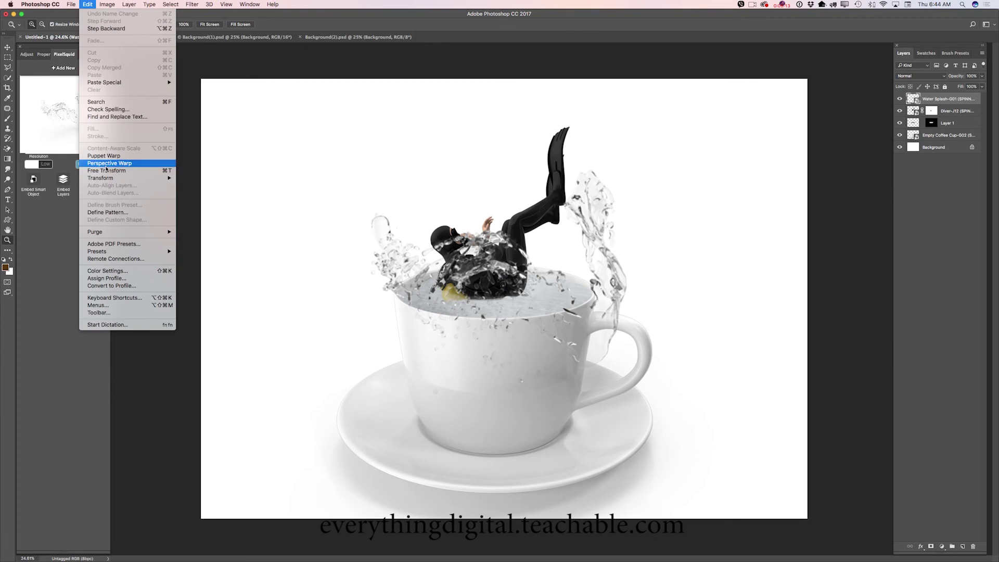
Scale the water splash down with Free Transform and place it around the diver above the cup's opening
click(106, 175)
drag(286, 81, 337, 156)
drag(543, 286, 527, 221)
drag(320, 92, 390, 196)
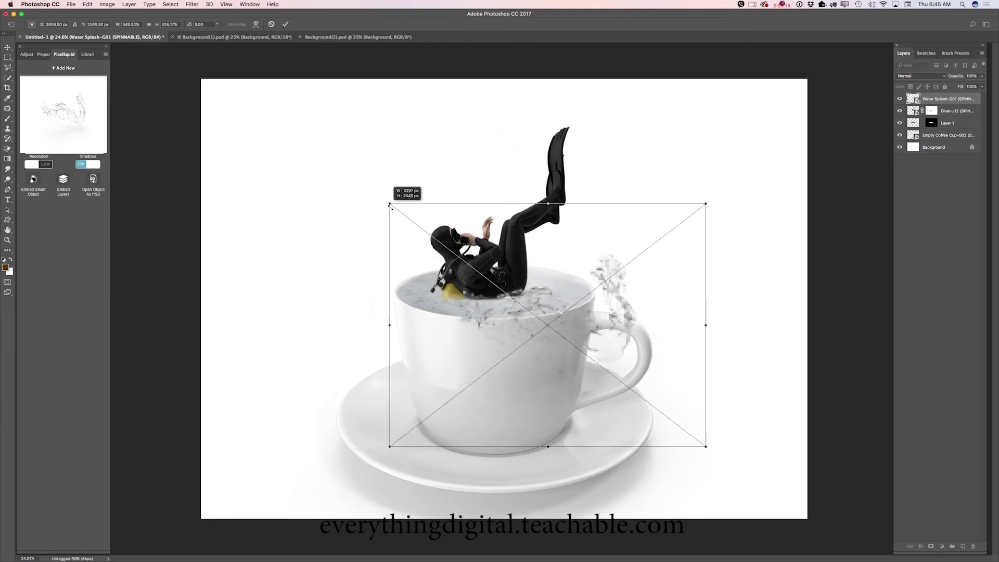
drag(517, 289, 453, 241)
drag(328, 150, 370, 165)
drag(494, 276, 473, 261)
click(285, 23)
key(z)
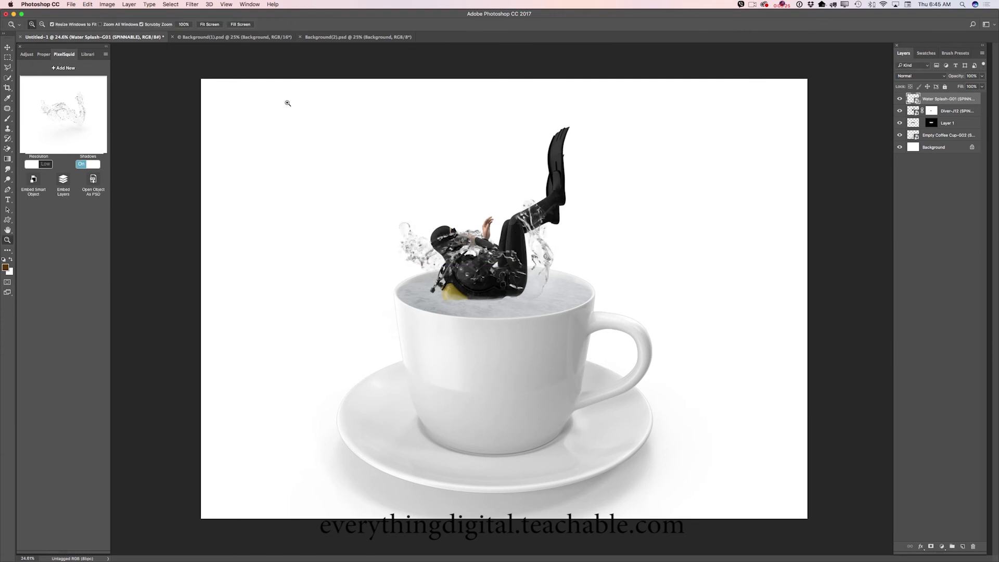
Set the water splash to high resolution without a shadow and lower it onto the water surface around the diver
click(81, 165)
click(42, 165)
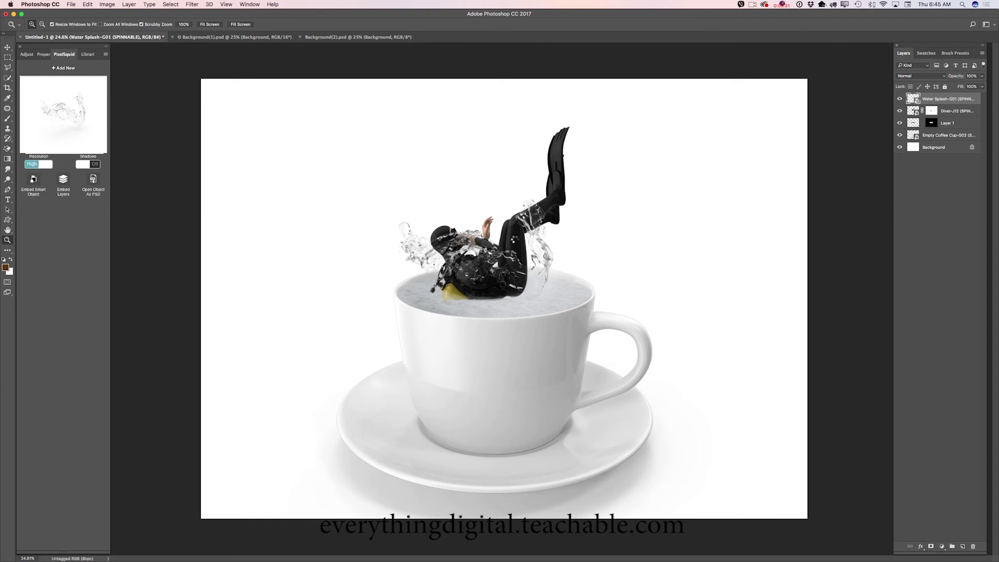
click(7, 48)
drag(488, 271, 507, 300)
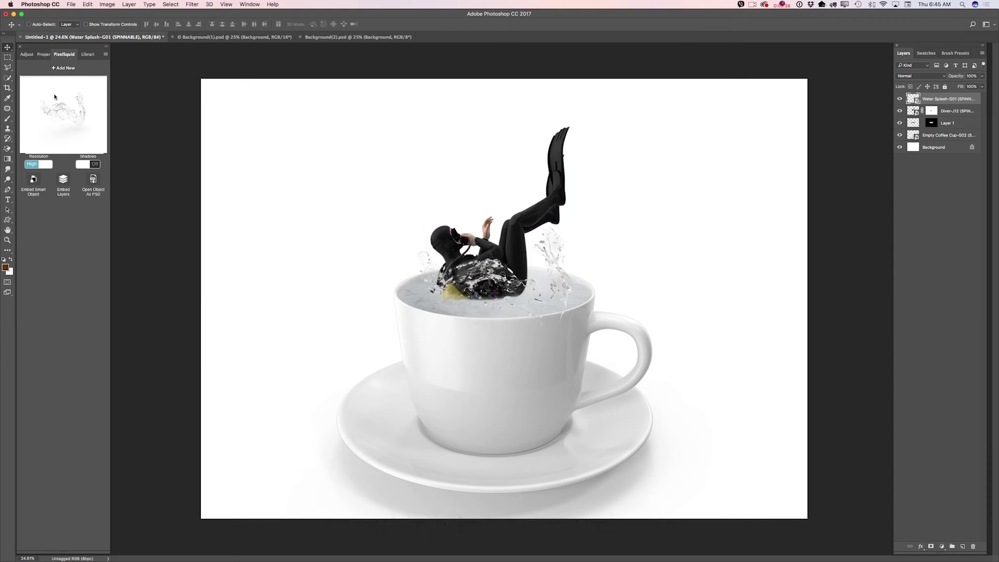
Add a second water splash object from the PixelSquid library without its shadow and move it up over the diver
click(66, 69)
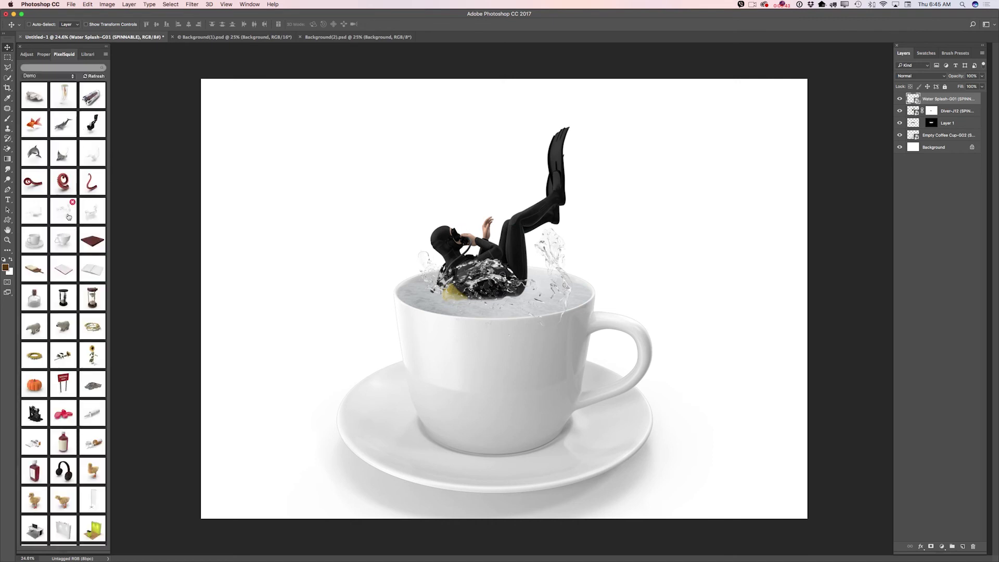
click(30, 217)
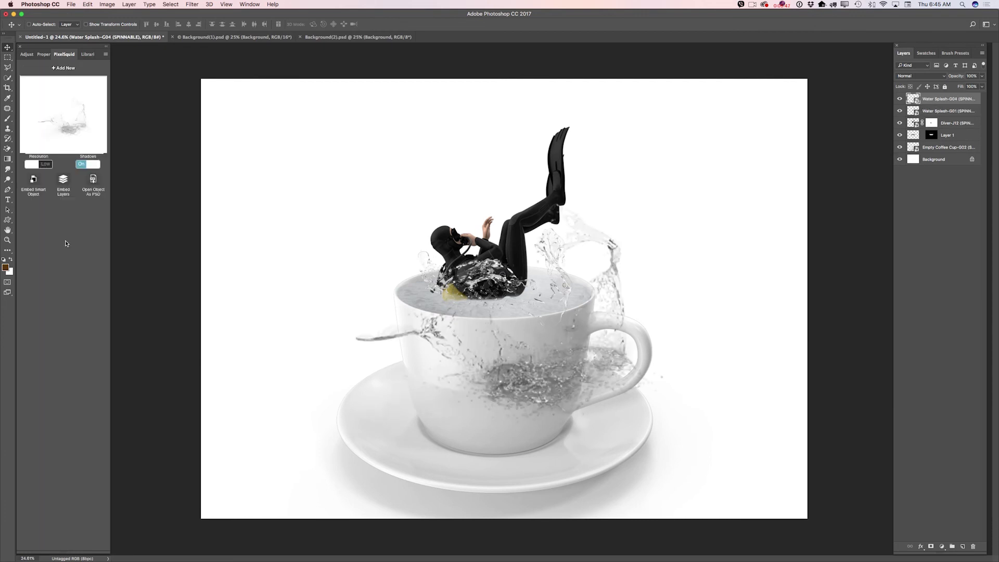
click(88, 164)
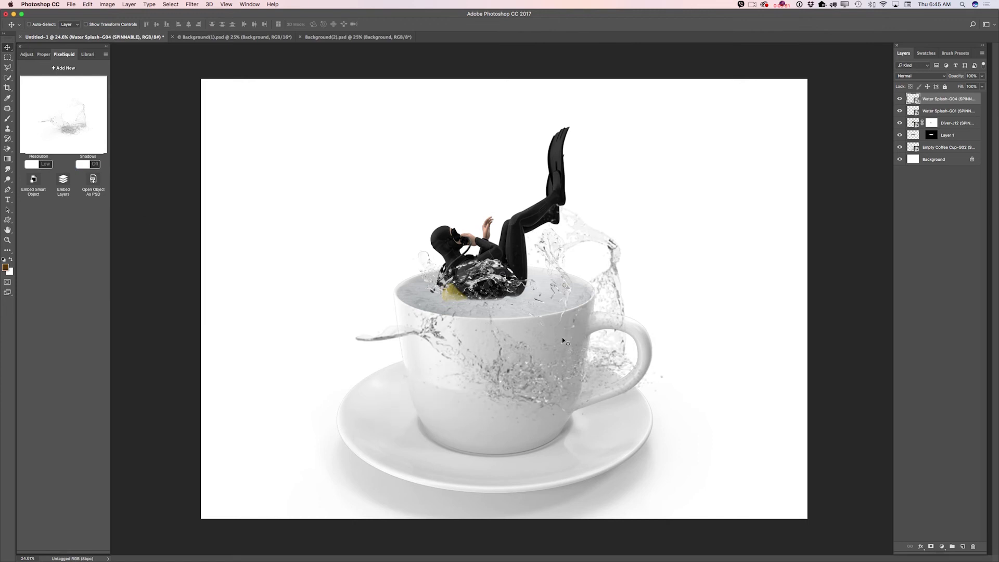
drag(548, 363, 510, 270)
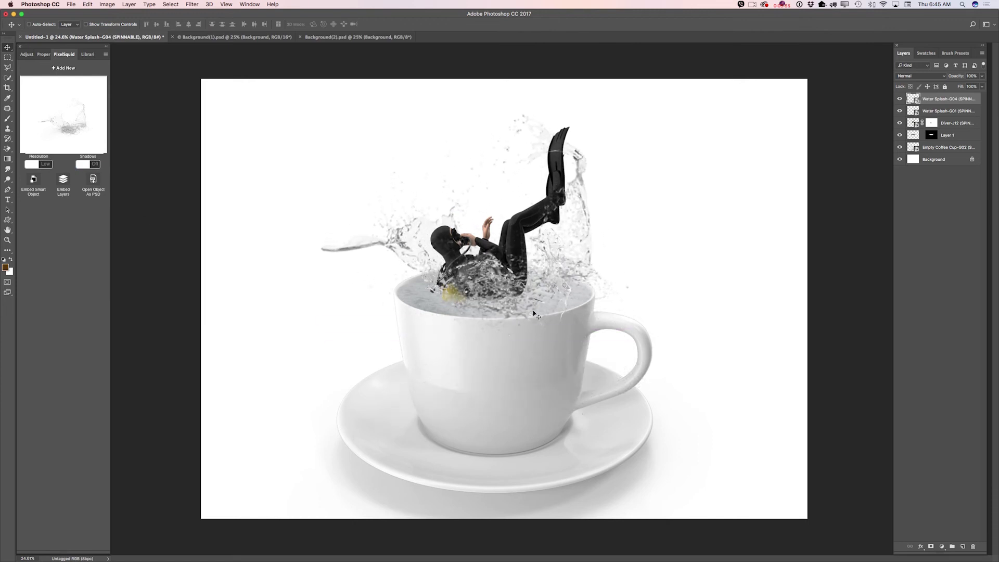
Scale the second water splash down slightly with Free Transform and reposition it over the cup's opening
click(86, 4)
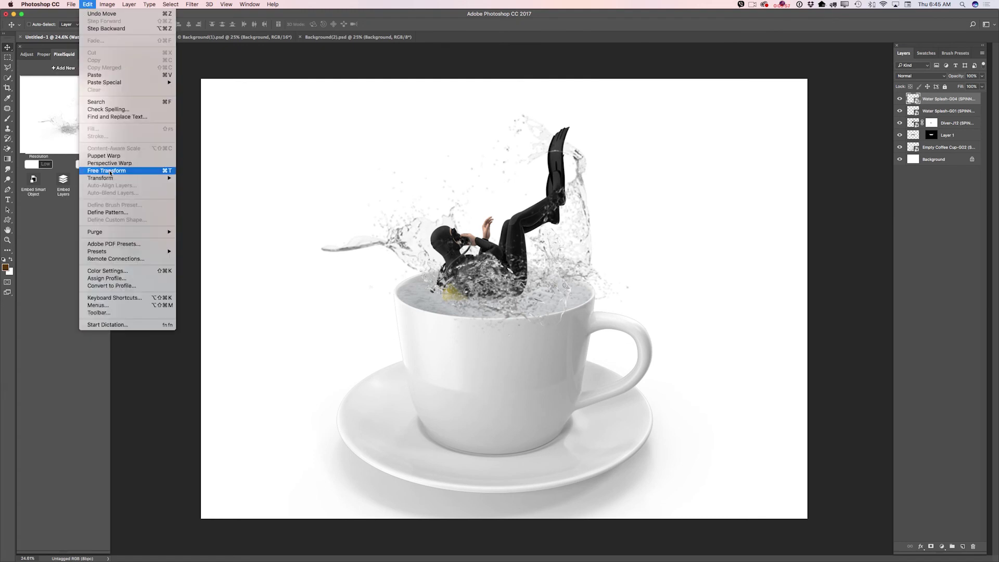
click(130, 171)
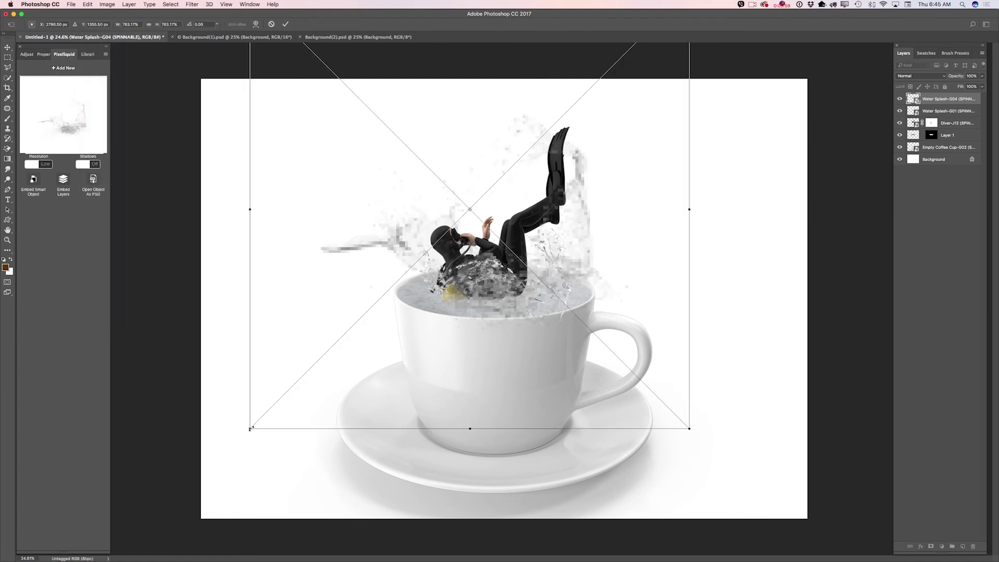
drag(250, 429, 291, 391)
drag(497, 267, 481, 293)
click(285, 23)
Spin the second splash to the H03 view, realign it around the diver, and set it to high resolution
drag(54, 122, 62, 120)
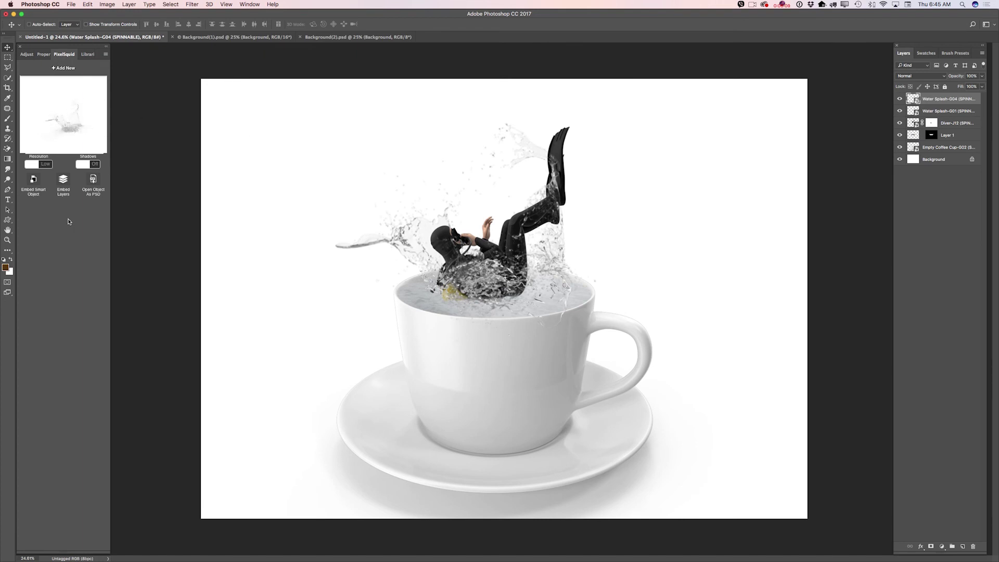
drag(503, 275, 499, 287)
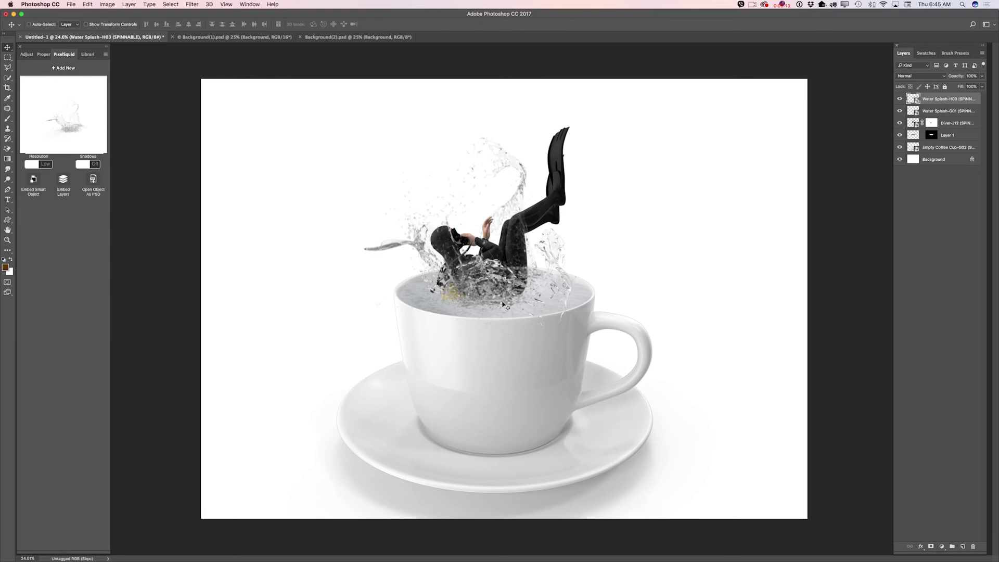
click(44, 165)
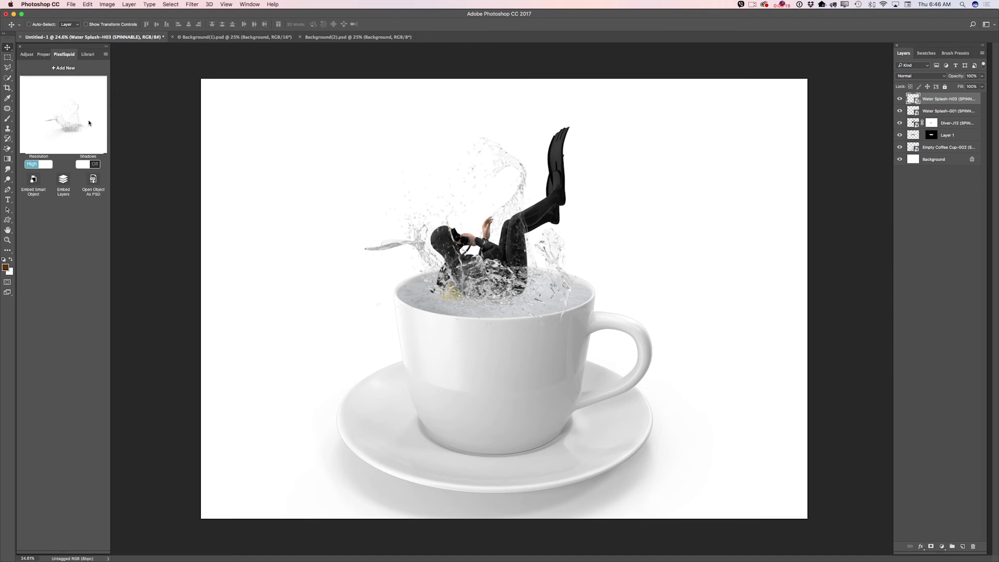
Add a third water splash object from the PixelSquid library, move it toward the cup's handle, and spin it to the G03 view
click(64, 70)
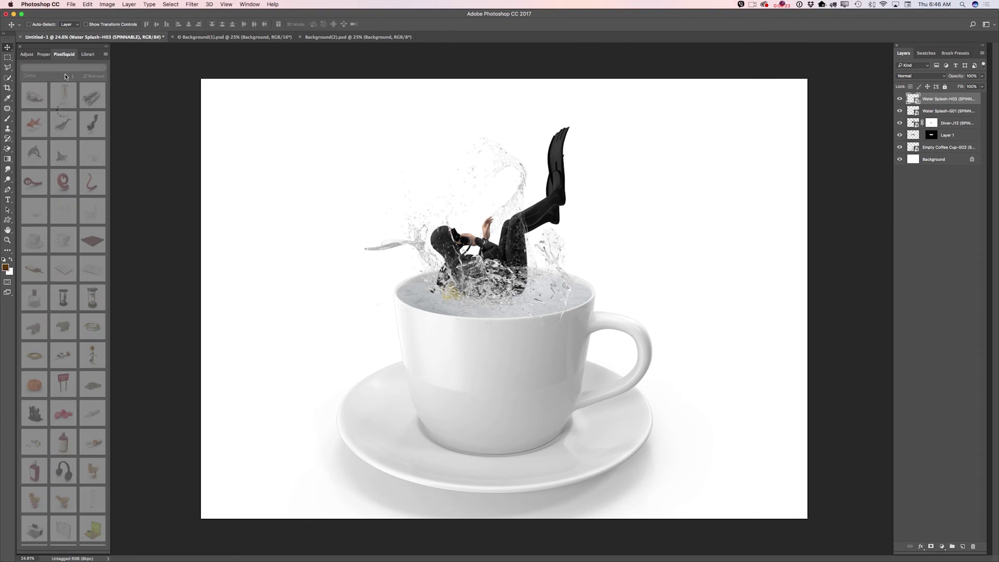
mouse_move(93, 236)
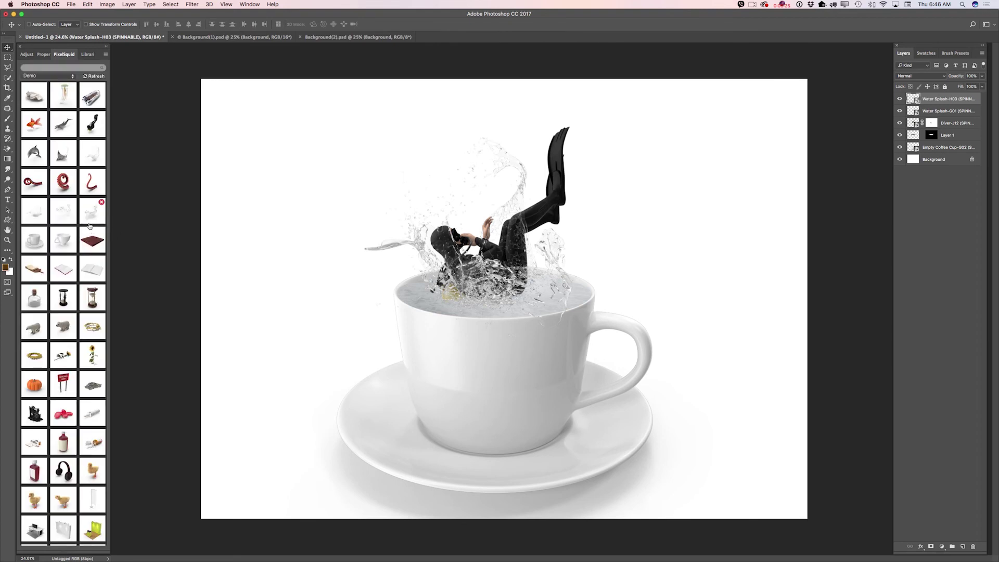
click(91, 220)
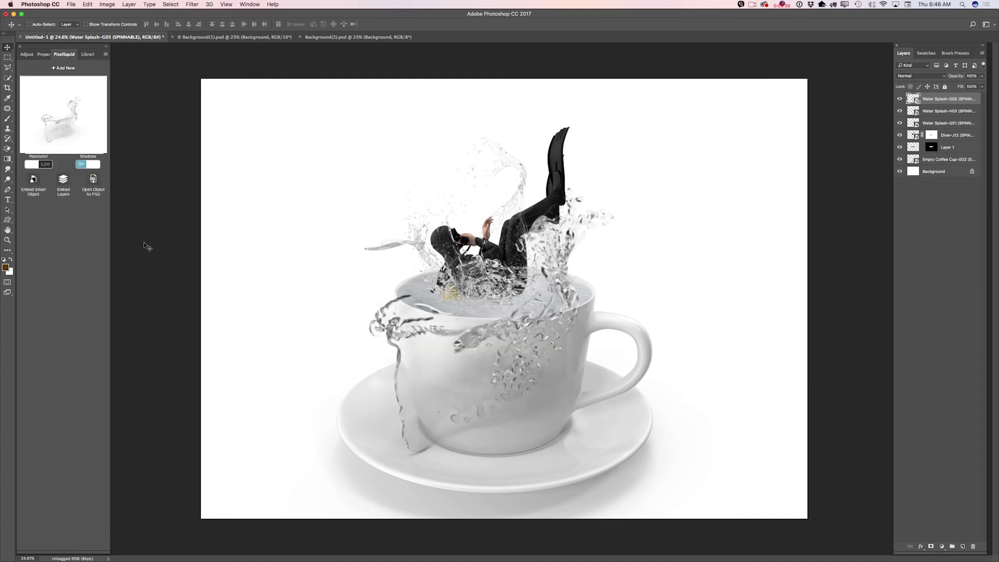
drag(476, 382, 562, 394)
drag(54, 123, 76, 126)
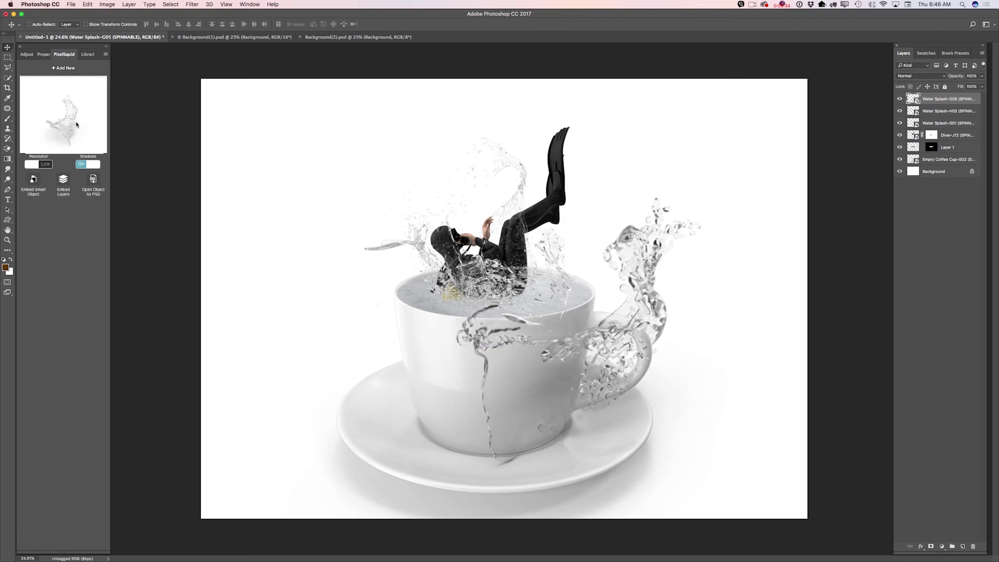
Scale the third splash down with Free Transform onto the cup's side near the handle, and set it to high resolution without a shadow
click(88, 6)
click(104, 167)
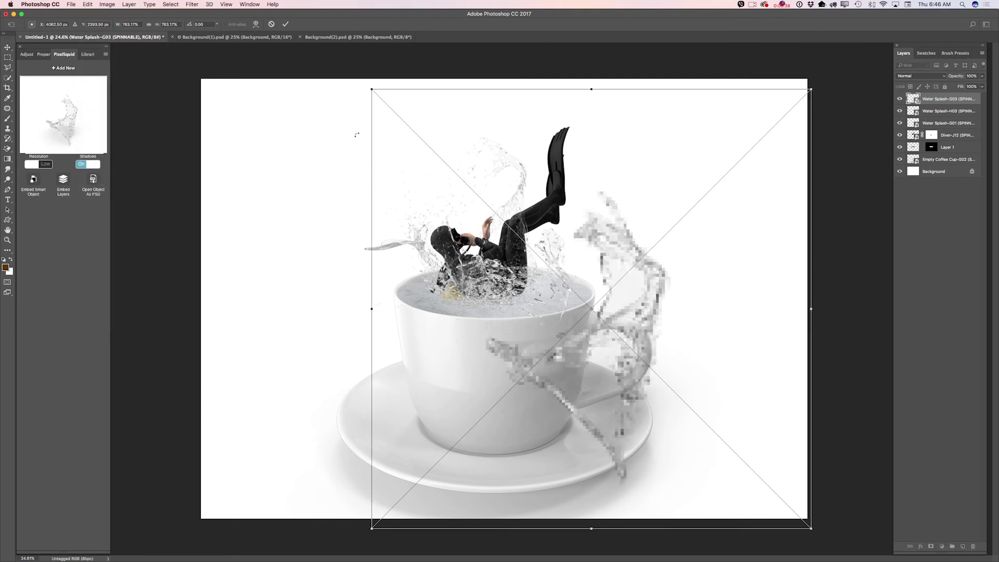
drag(368, 88, 548, 252)
drag(701, 359, 568, 339)
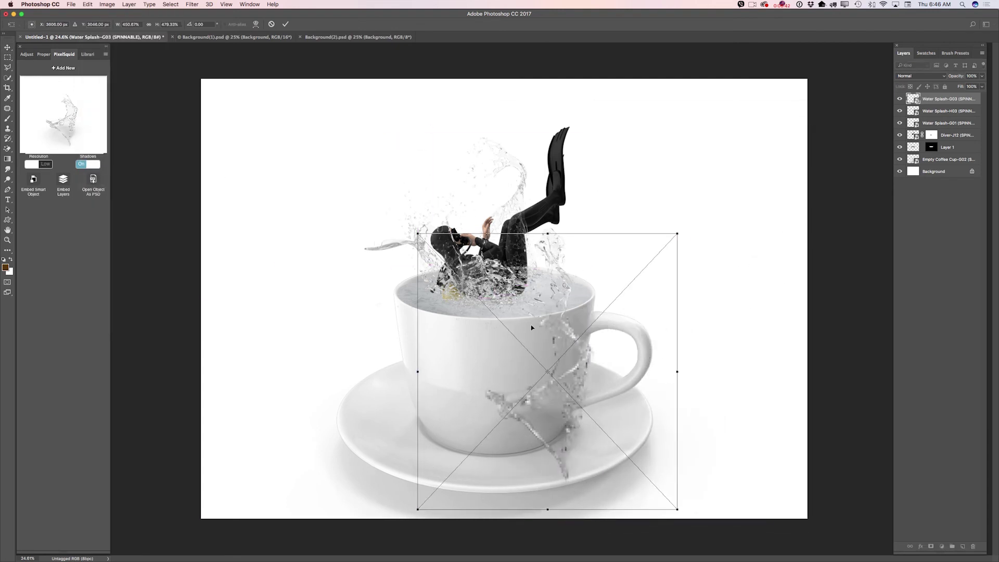
drag(418, 233, 439, 268)
drag(593, 357, 591, 339)
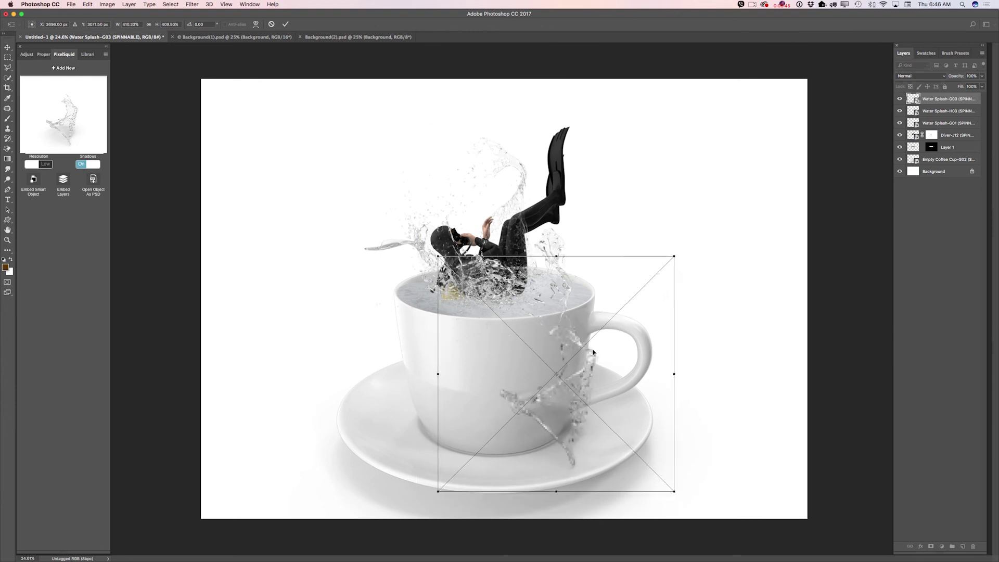
click(285, 24)
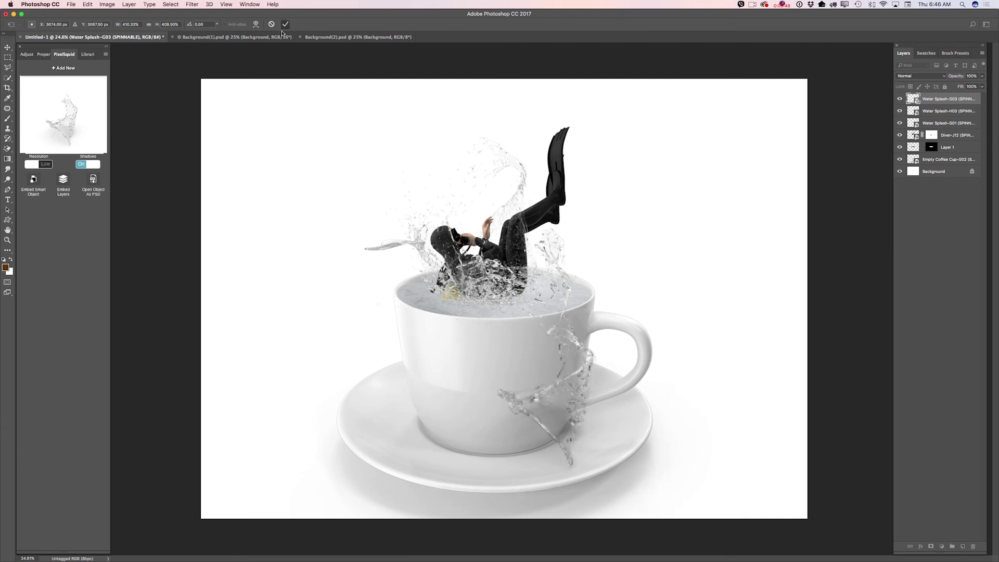
click(90, 166)
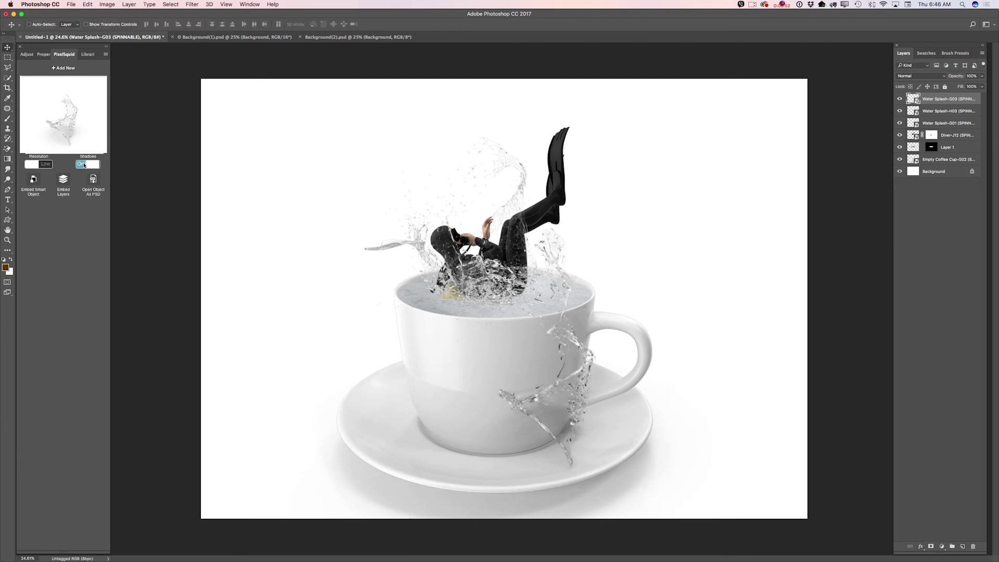
click(45, 164)
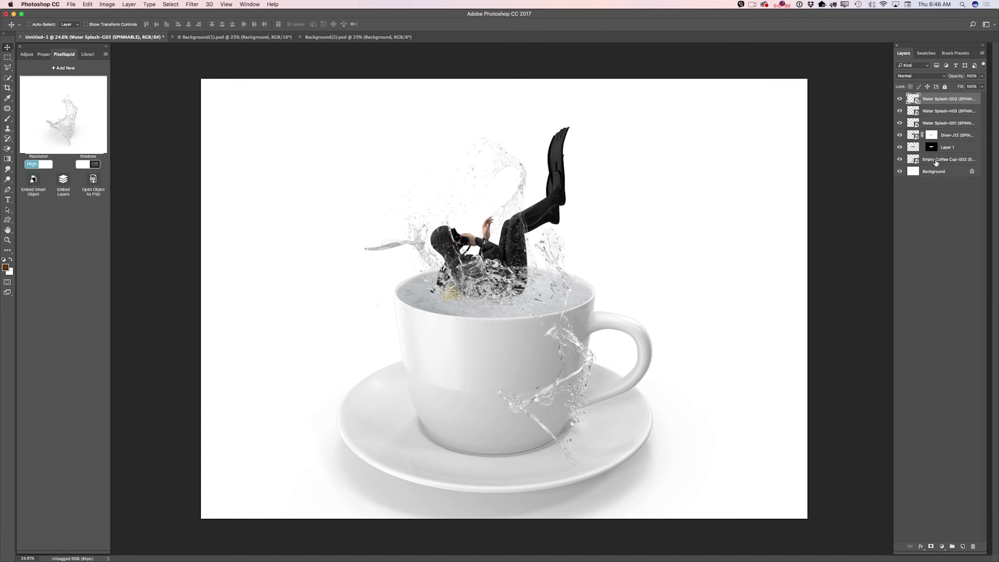
Add the Eagle Ray object directly above the coffee cup layer, spin it to the H16 view, and move it over the saucer's left side
click(941, 161)
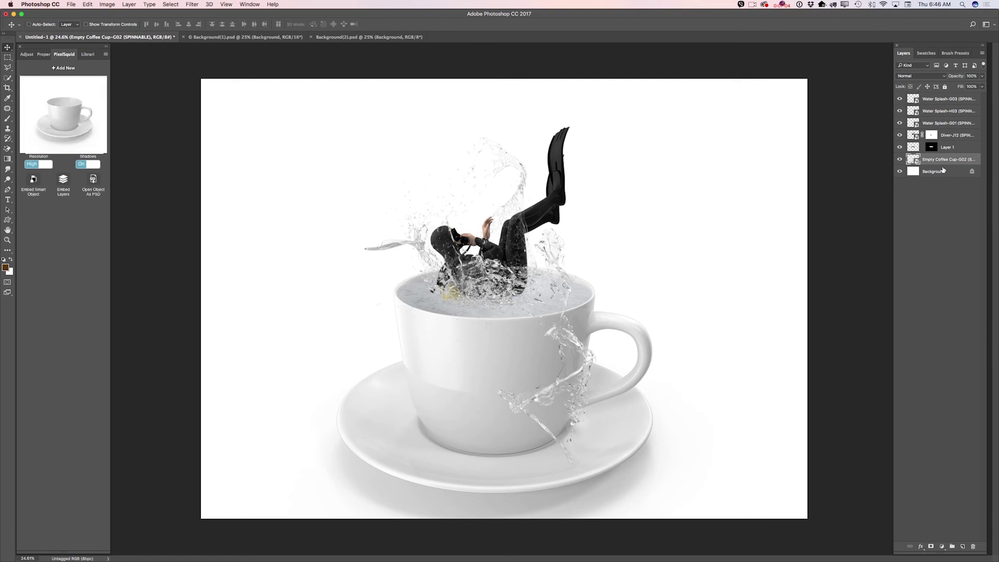
click(64, 68)
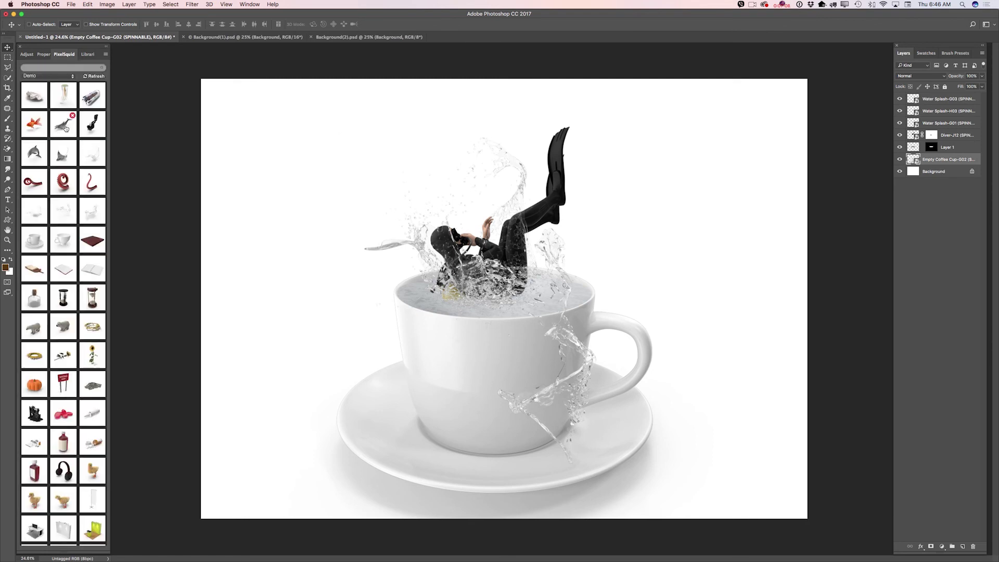
click(65, 160)
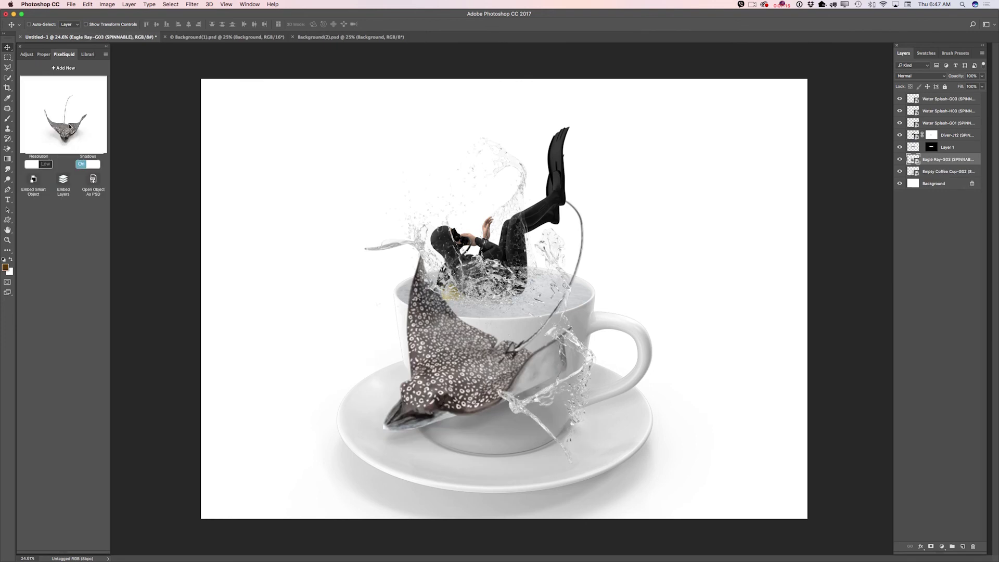
drag(76, 125, 73, 126)
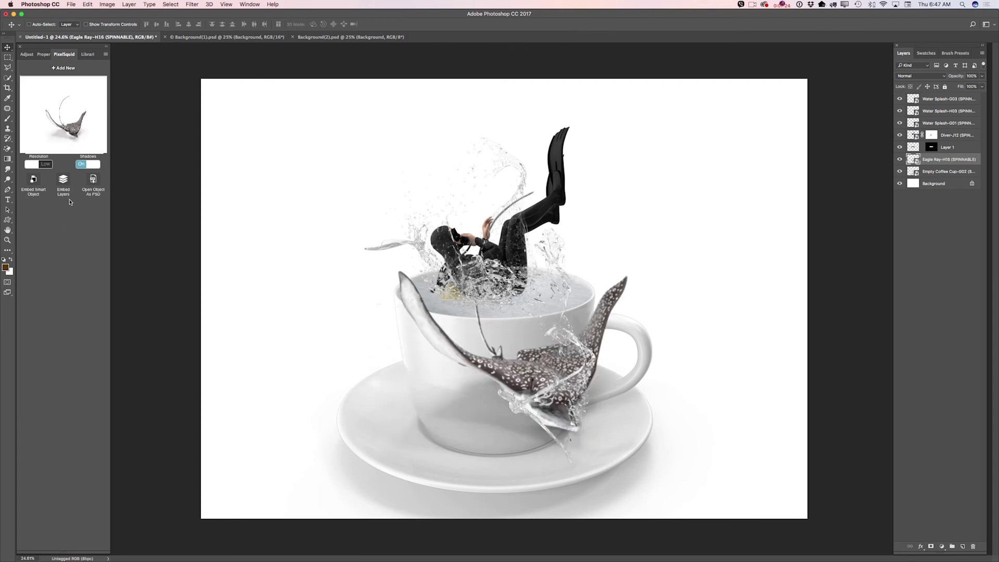
drag(541, 375, 456, 405)
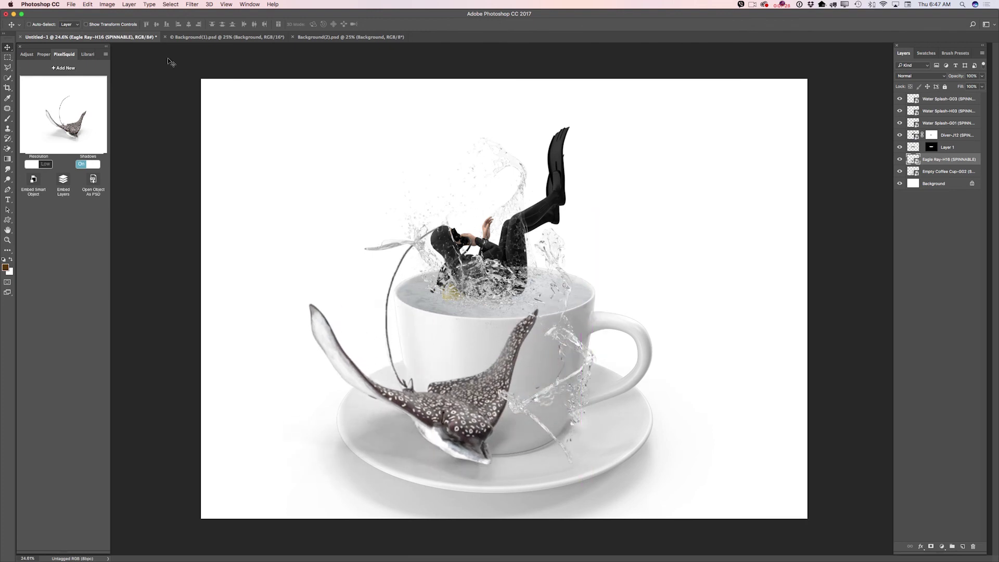
Scale the eagle ray down with Free Transform, position it in front of the cup's left side, and set it to high resolution
click(88, 4)
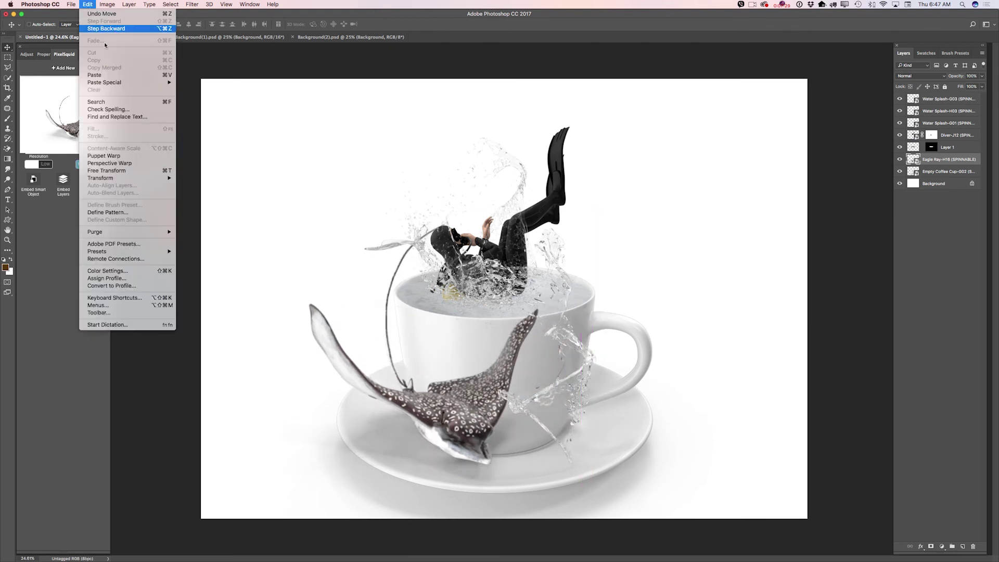
click(126, 169)
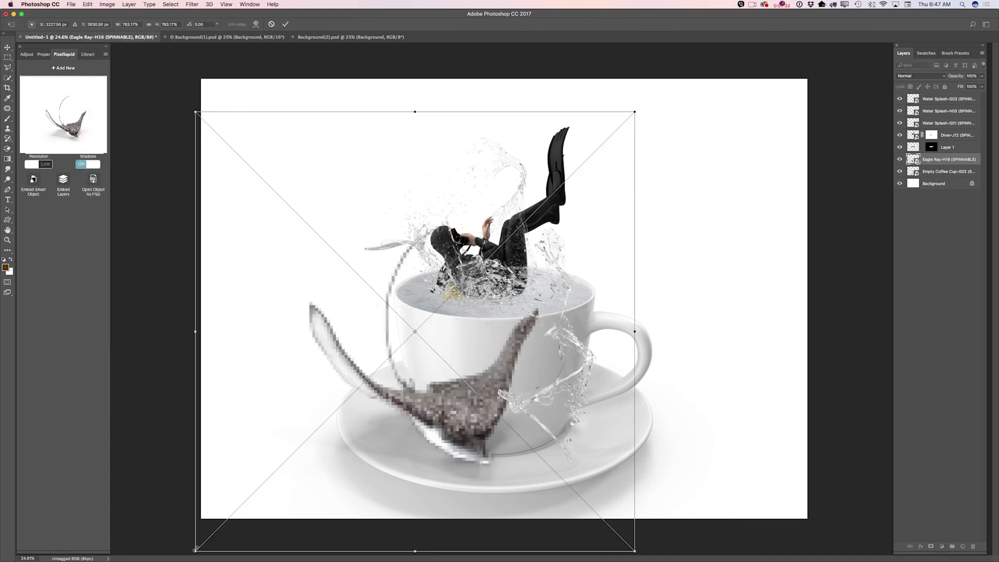
drag(196, 551, 261, 494)
drag(478, 393, 440, 434)
drag(221, 531, 258, 475)
drag(448, 384, 429, 411)
click(284, 25)
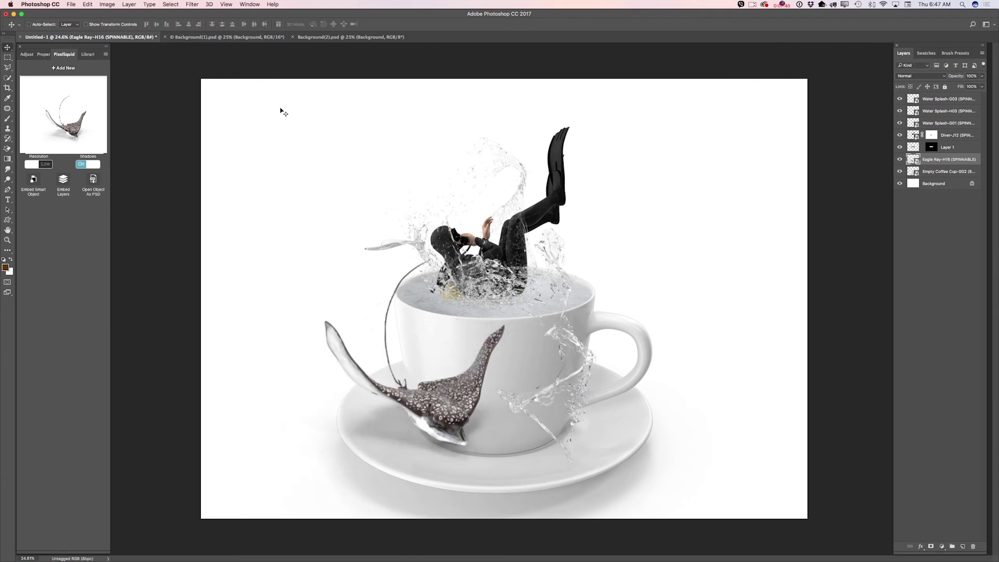
click(43, 165)
drag(427, 407, 447, 416)
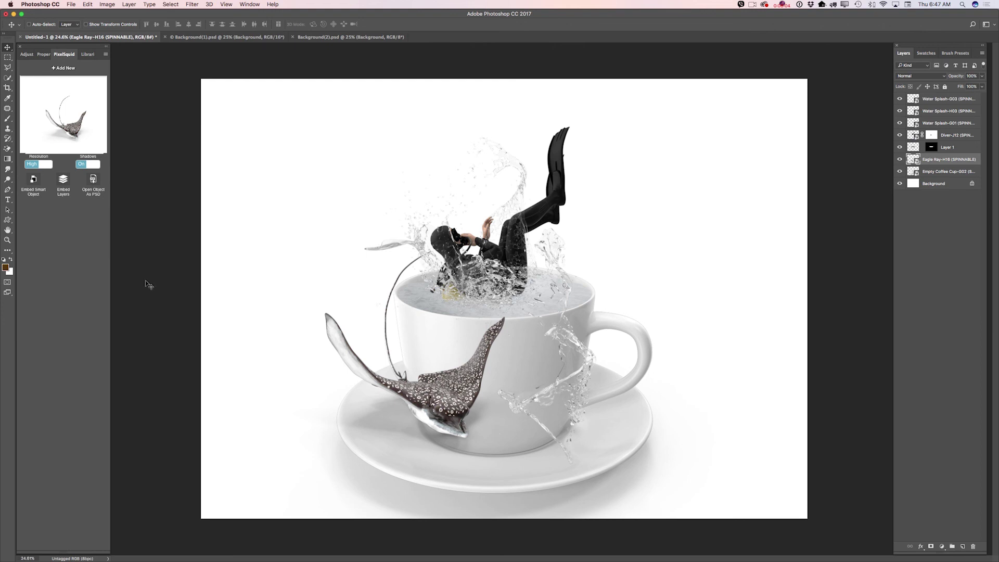
Add the Bottom Clam Shell object from the PixelSquid library above the eagle ray layer and spin it to the G10 view
click(67, 70)
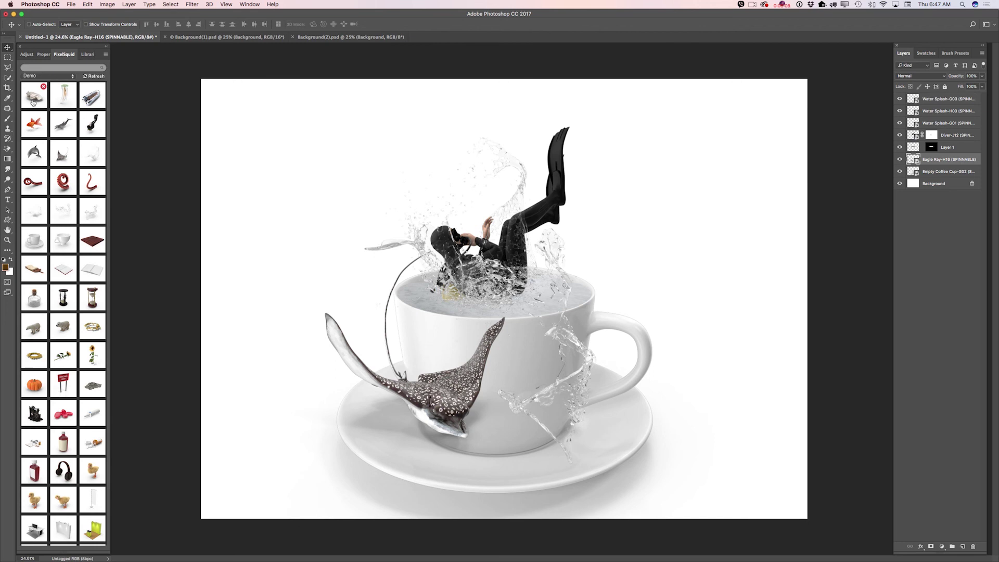
click(31, 103)
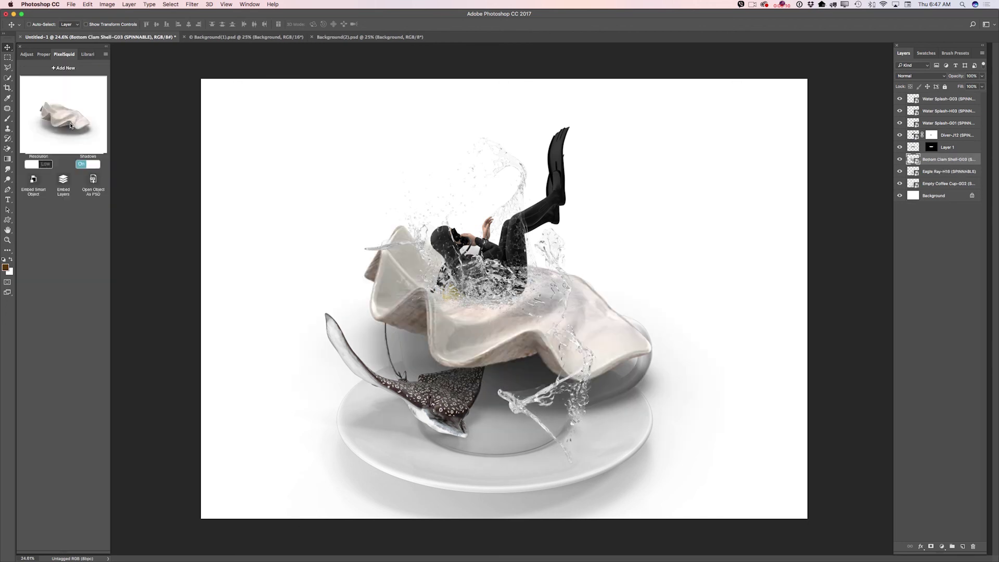
mouse_move(62, 123)
mouse_down()
mouse_move(86, 113)
mouse_move(50, 126)
mouse_up()
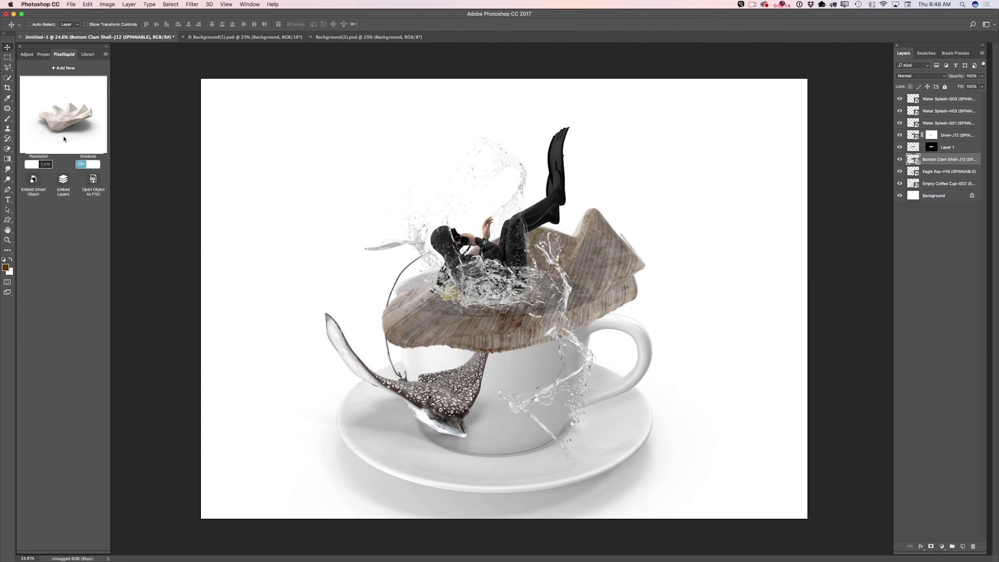
Shrink the clam shell with Free Transform, place it on the saucer below the cup's handle, and set it to high resolution
click(87, 4)
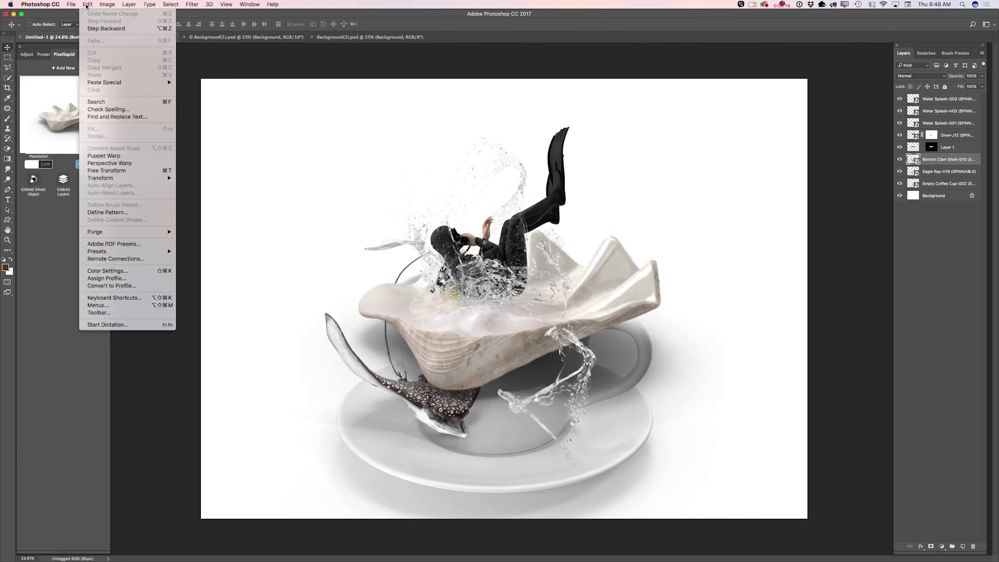
click(250, 193)
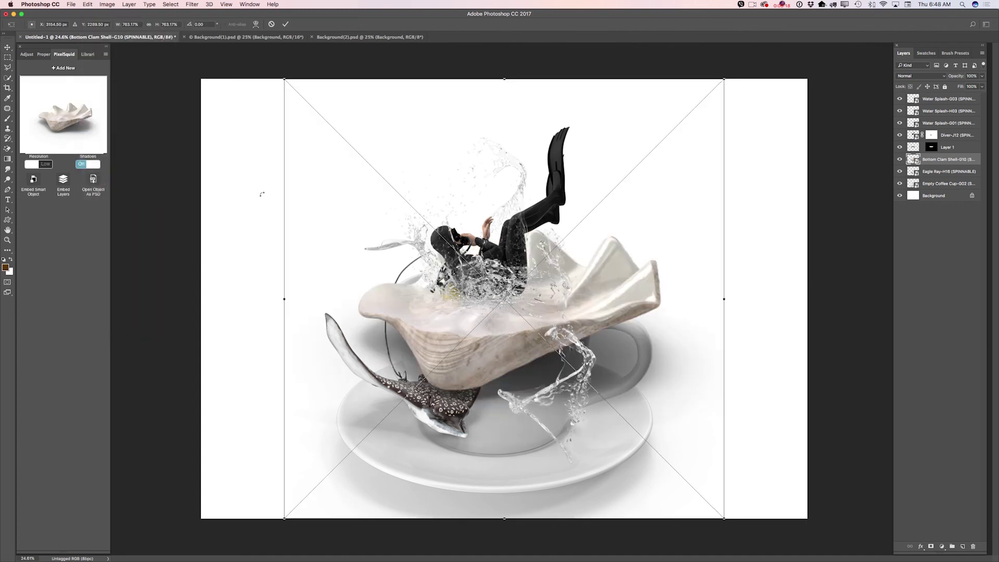
drag(283, 80, 538, 316)
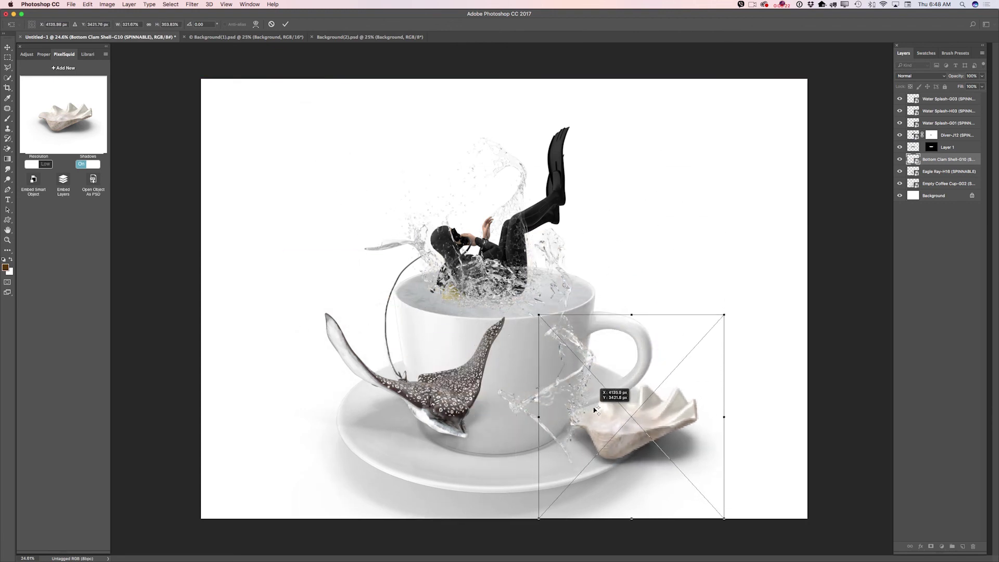
drag(631, 436, 595, 428)
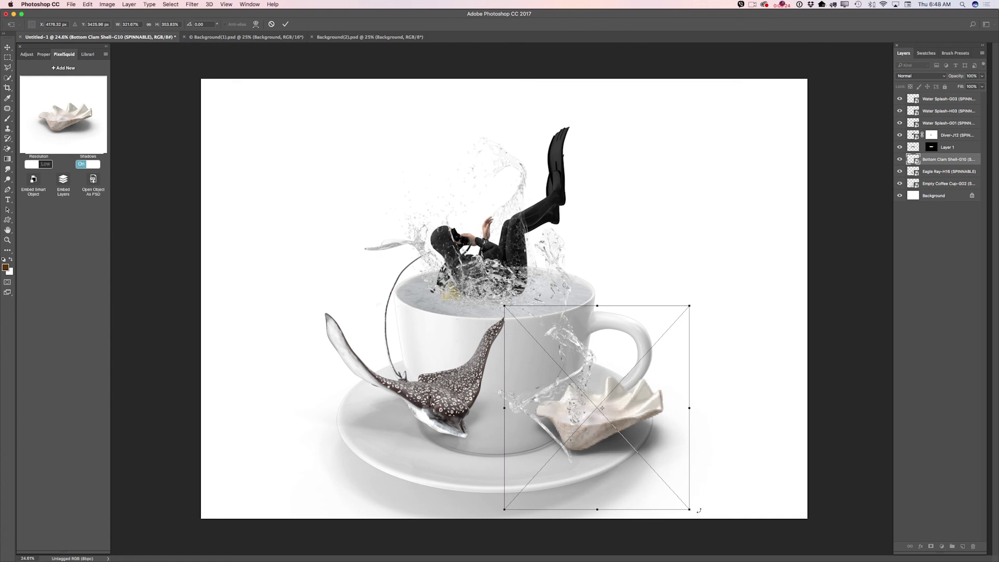
drag(689, 511, 677, 500)
mouse_move(592, 420)
mouse_down()
mouse_move(579, 428)
mouse_move(592, 426)
mouse_up()
drag(517, 480, 526, 475)
drag(596, 405, 614, 433)
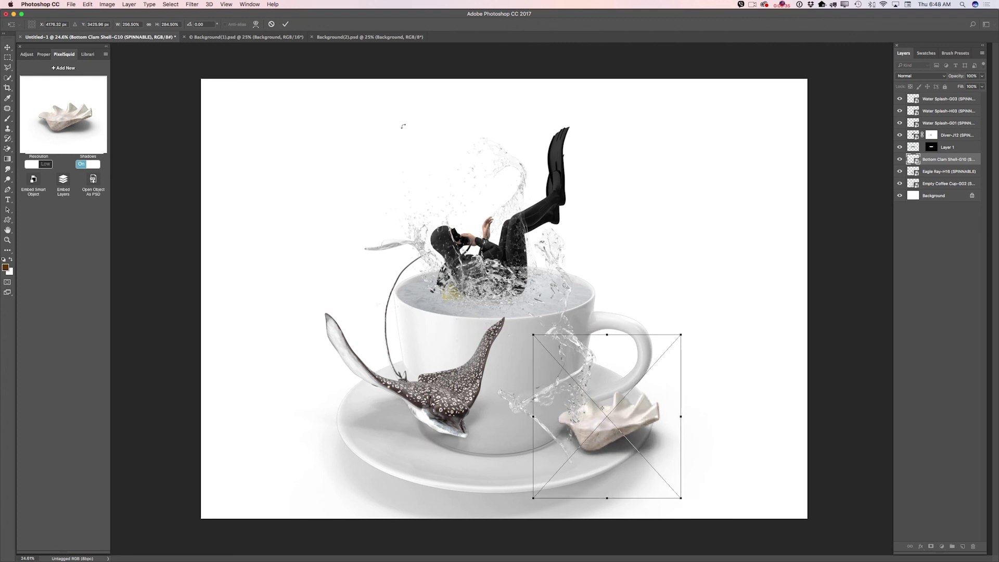
click(285, 24)
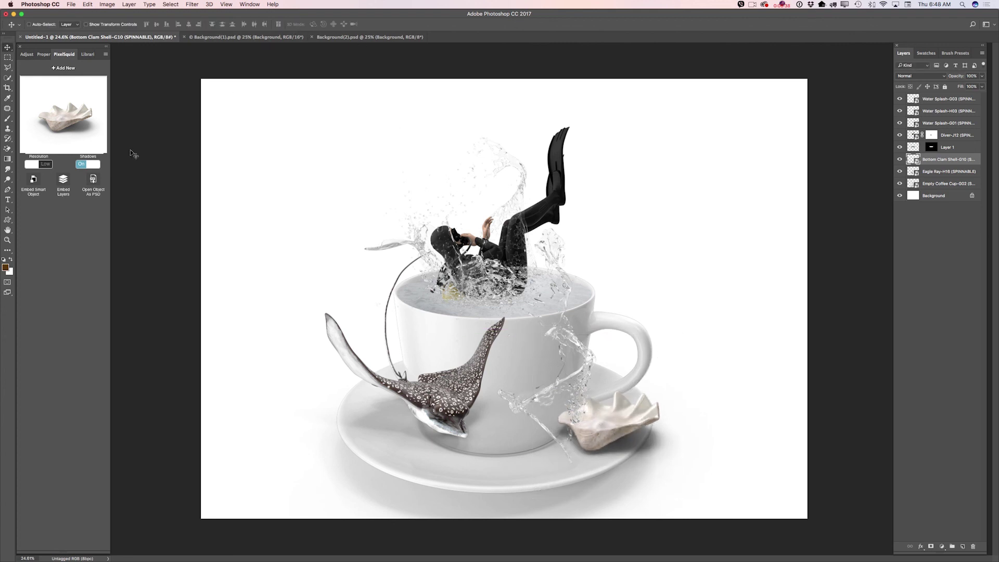
click(46, 165)
Add another water splash object directly above the coffee cup layer and move it down over the saucer's front left
click(938, 185)
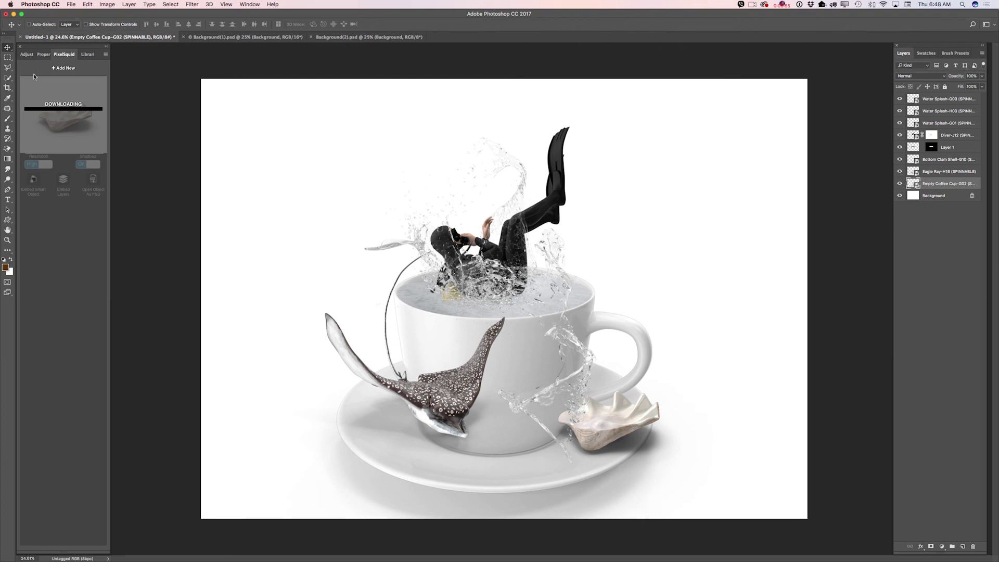
click(64, 71)
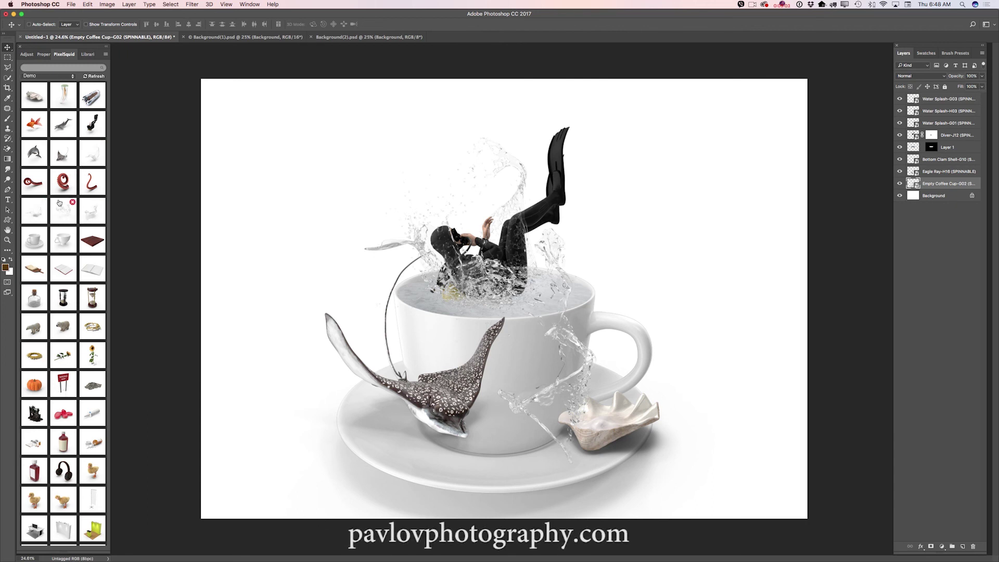
click(88, 159)
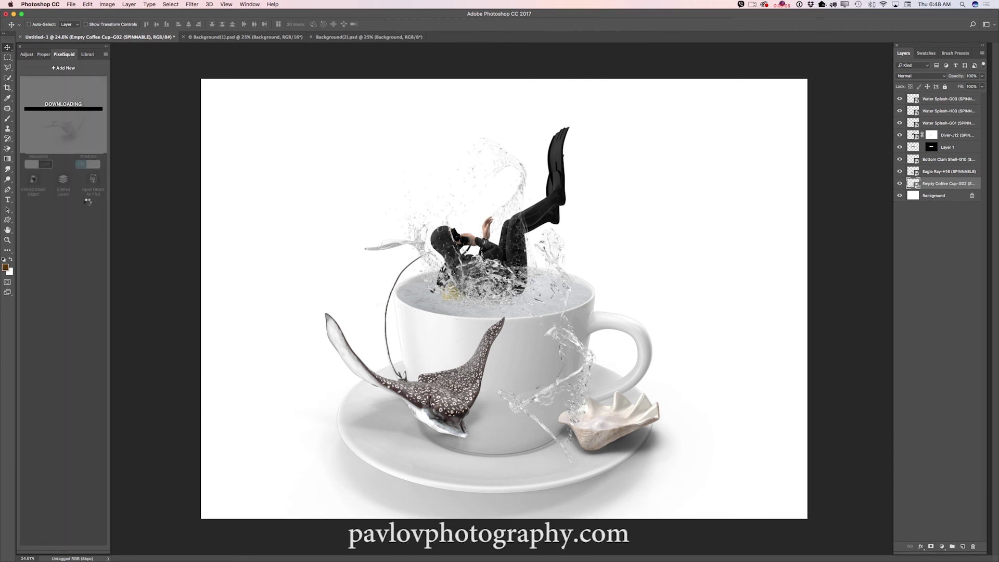
drag(519, 345, 407, 439)
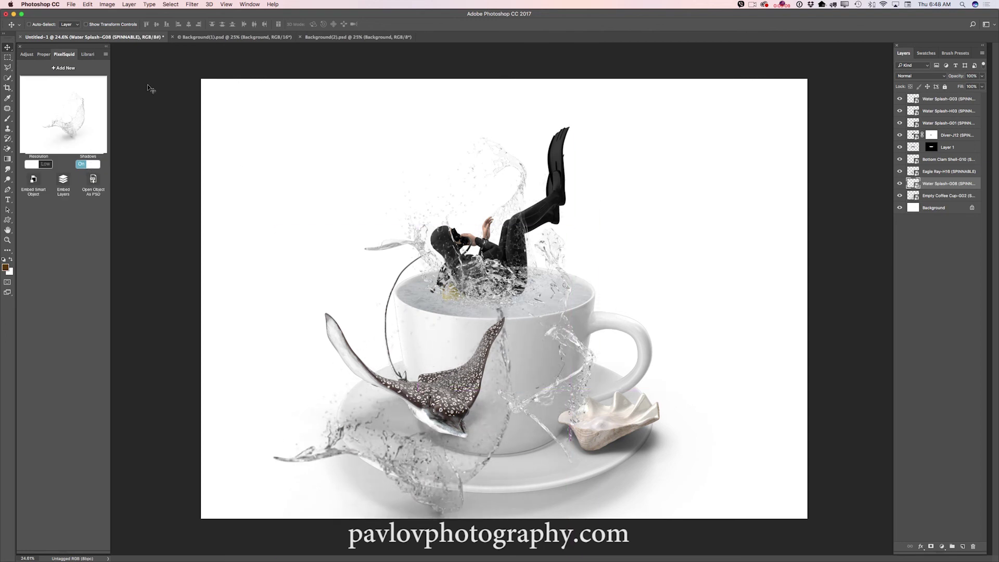
Shrink the saucer splash with Free Transform and place it on the saucer's front edge below the eagle ray
click(88, 7)
click(98, 173)
drag(177, 172, 338, 350)
drag(519, 378, 511, 417)
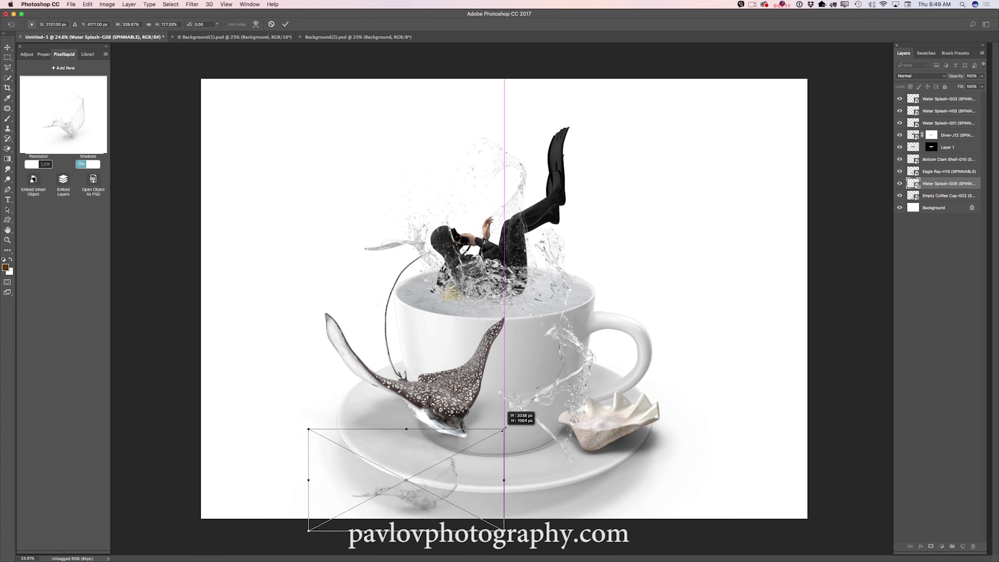
drag(417, 470, 385, 455)
drag(307, 406, 310, 405)
click(285, 24)
Spin the saucer splash to the H11 view, realign it on the saucer, and set it to high resolution without a shadow
drag(73, 133, 86, 125)
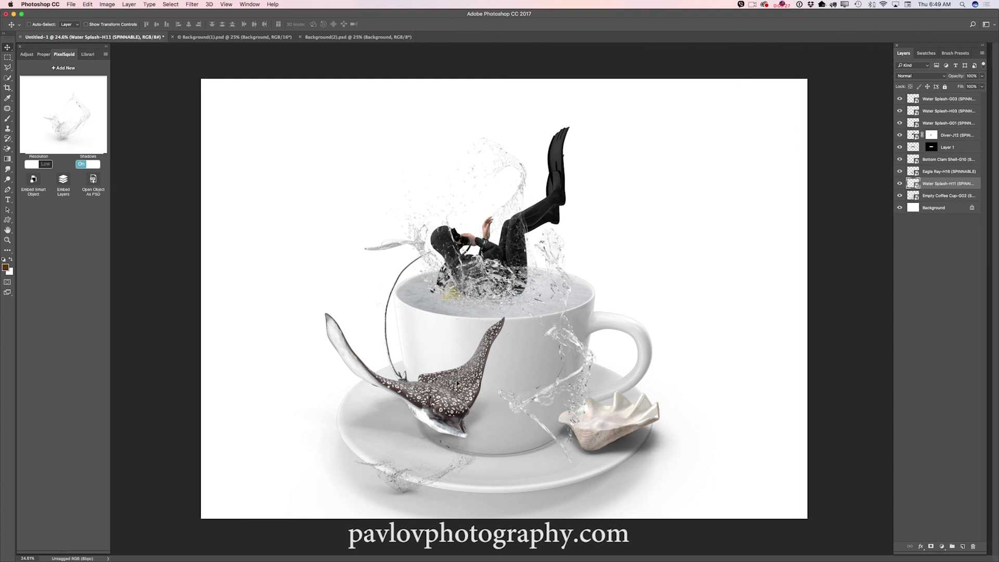
drag(399, 471, 414, 474)
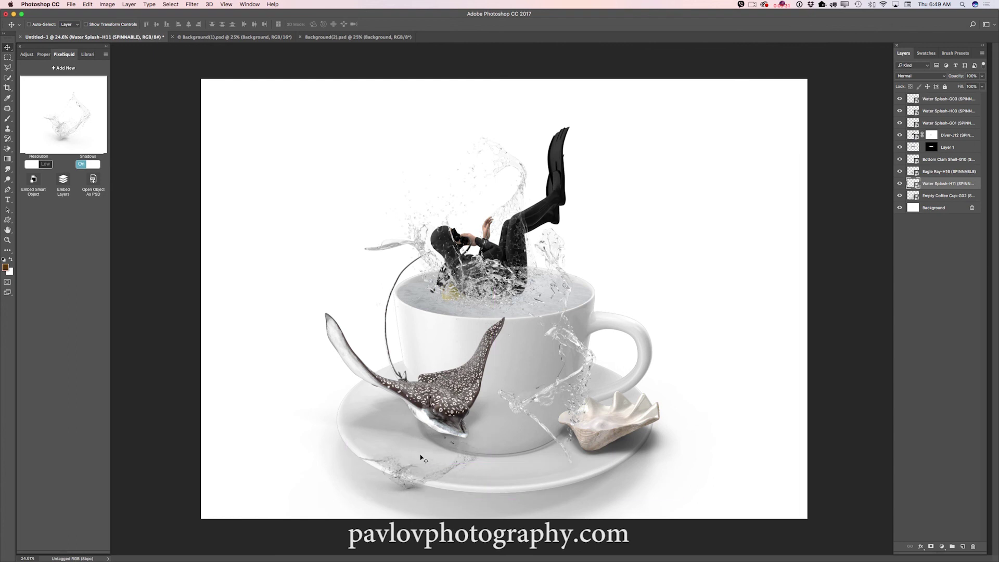
click(81, 165)
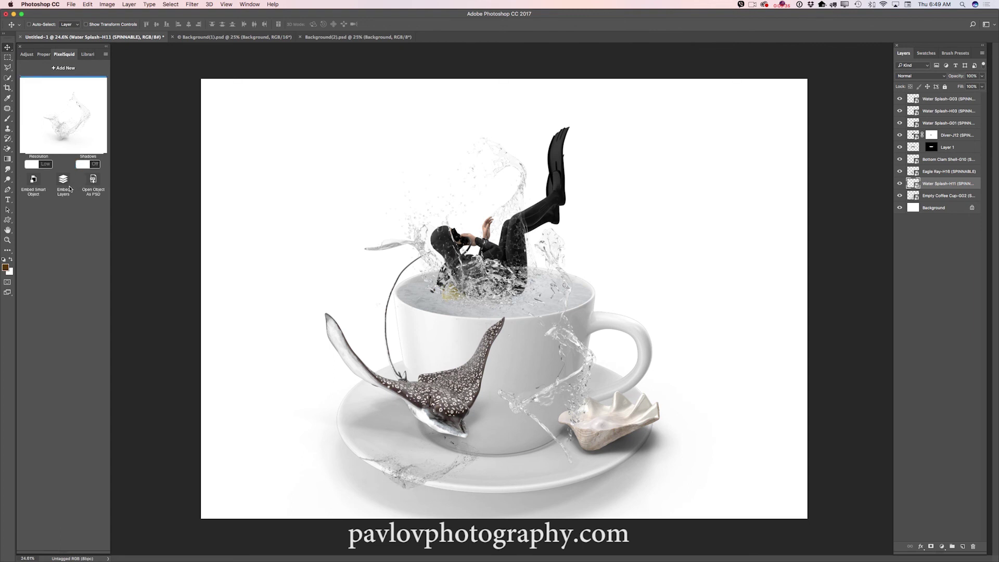
click(46, 165)
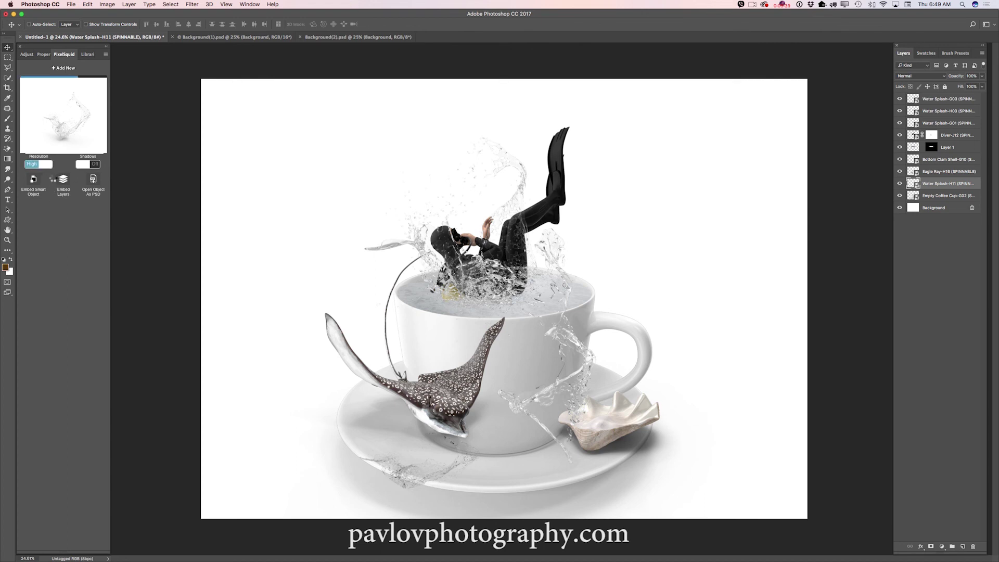